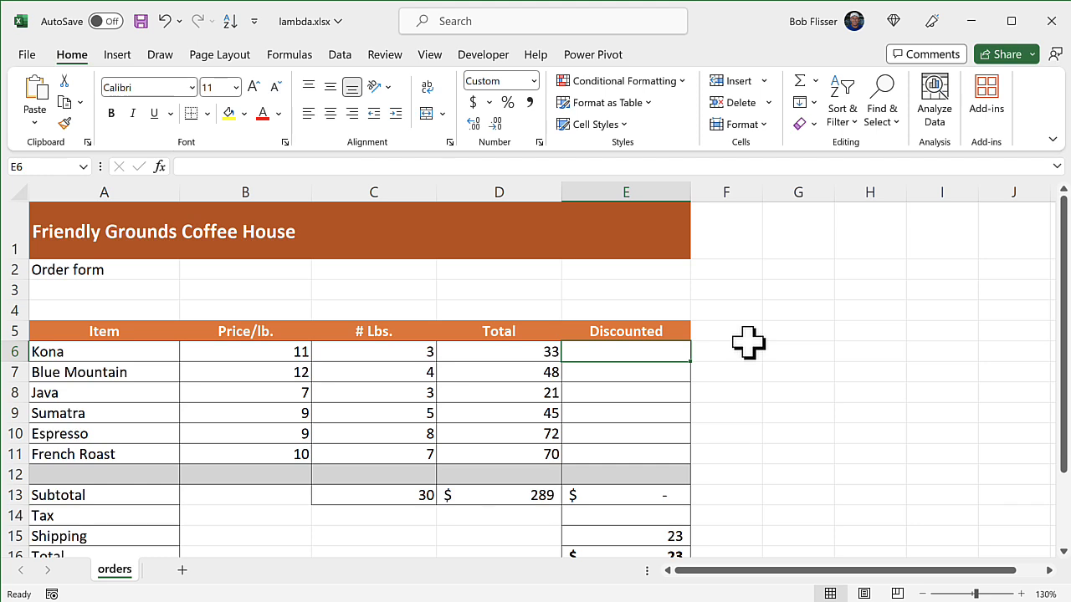
- Enter =IF(C6>=5,D6*90%,D6) in E6 and fill the formula down through E11
{"action": "type", "text": "="}
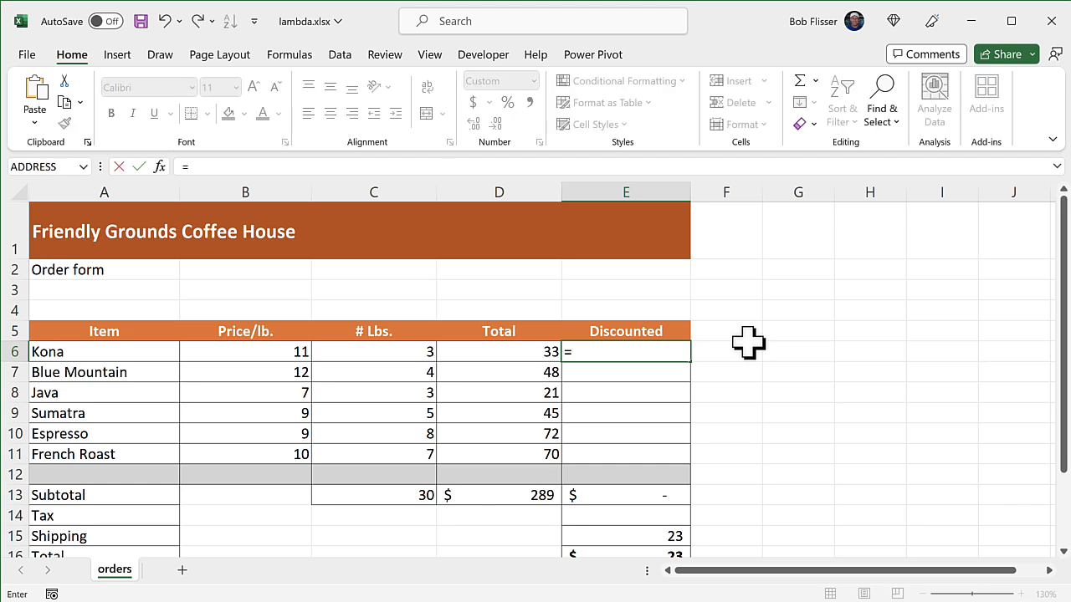
{"action": "type", "text": "if("}
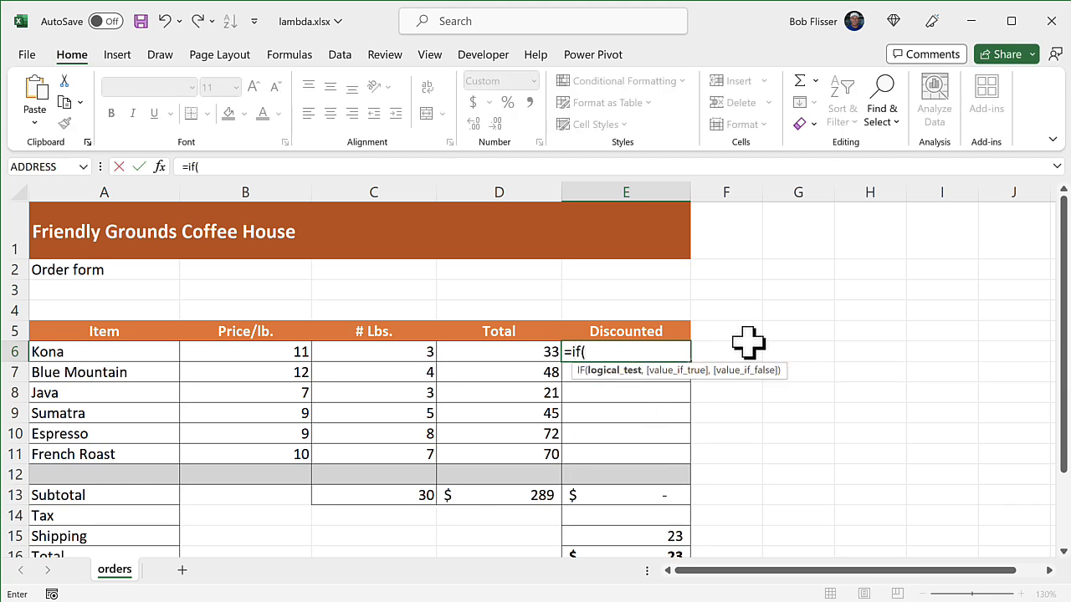
{"action": "left_click", "coordinate": [374, 353]}
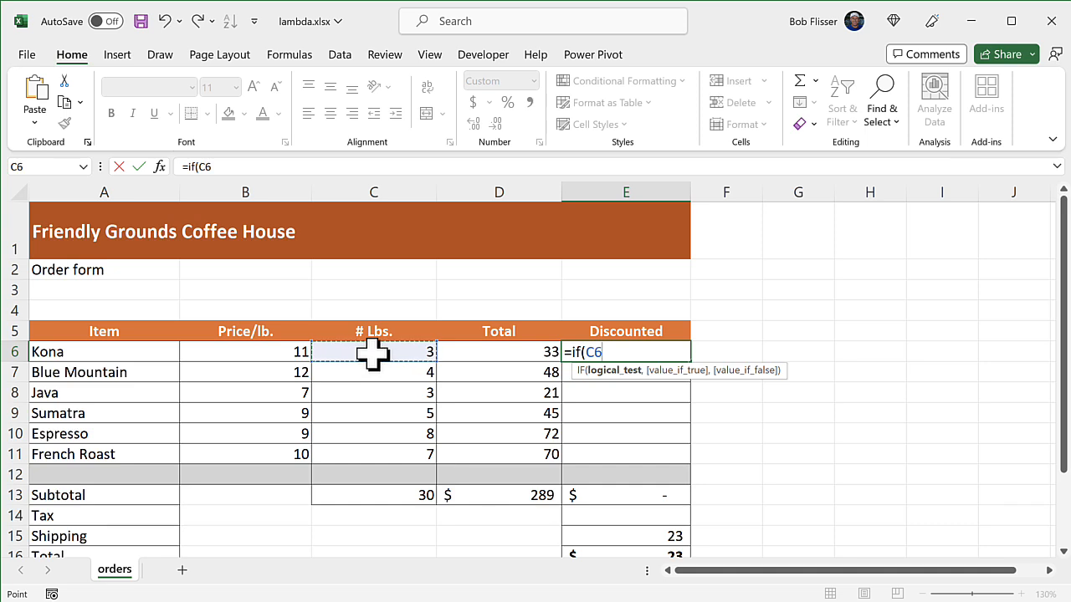
{"action": "type", "text": ">"}
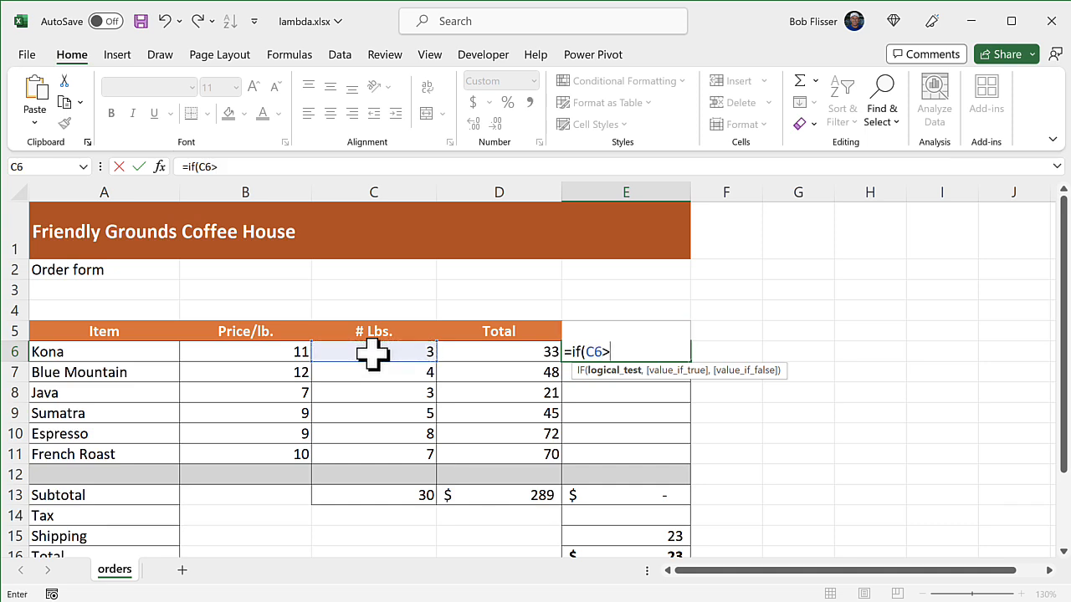
{"action": "type", "text": "=5,"}
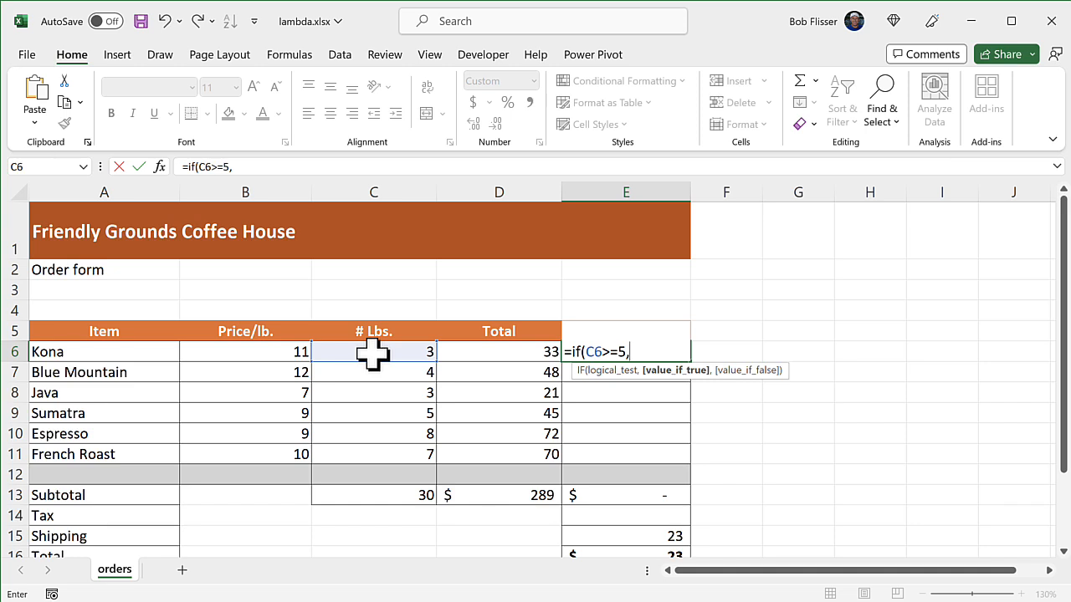
{"action": "left_click", "coordinate": [504, 355]}
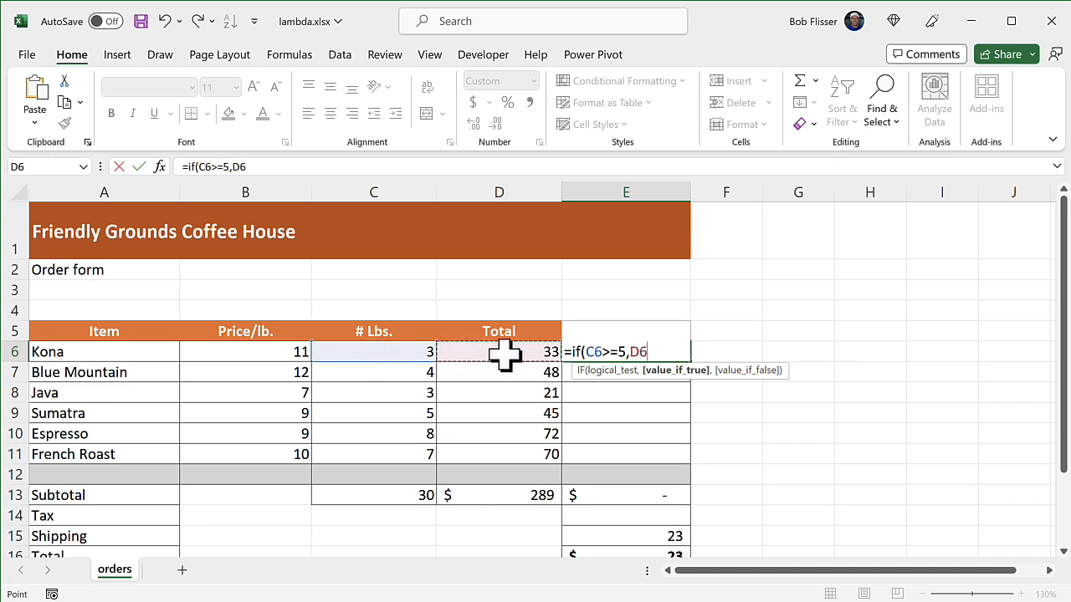
{"action": "type", "text": "*"}
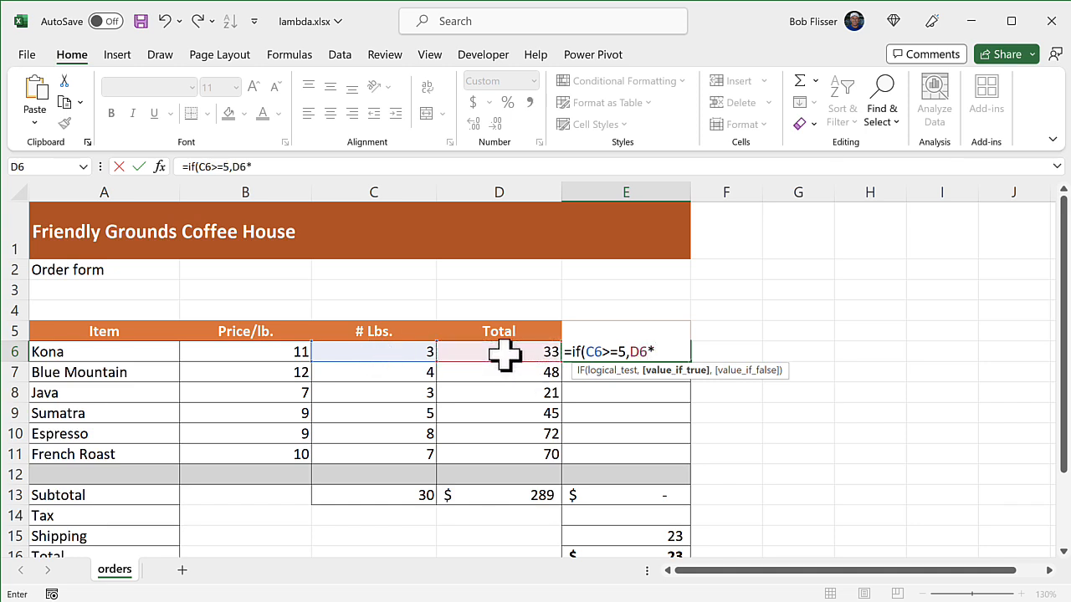
{"action": "type", "text": "90%,"}
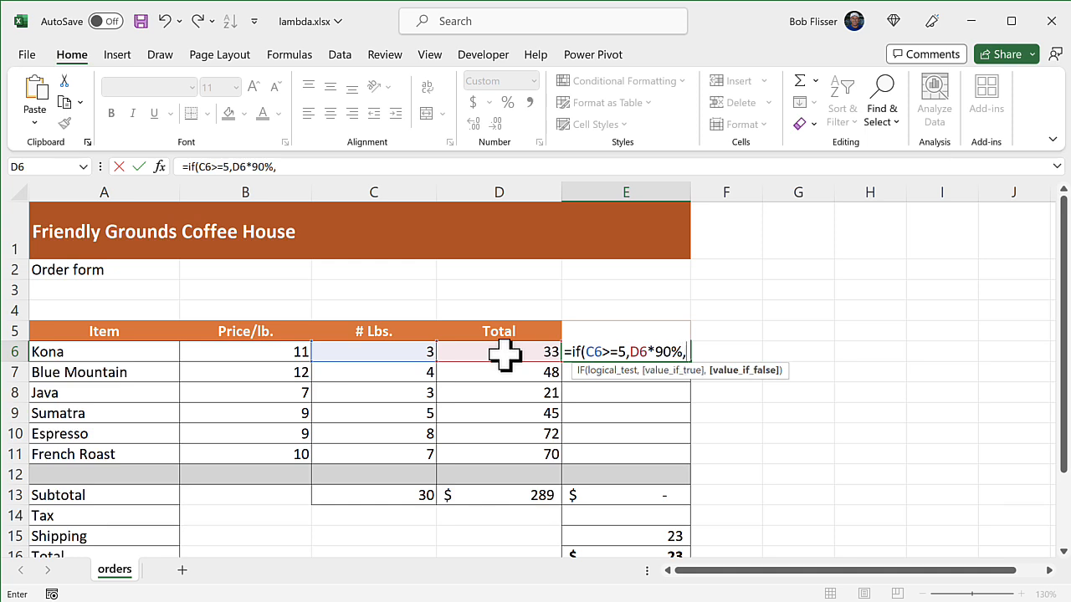
{"action": "left_click", "coordinate": [502, 354]}
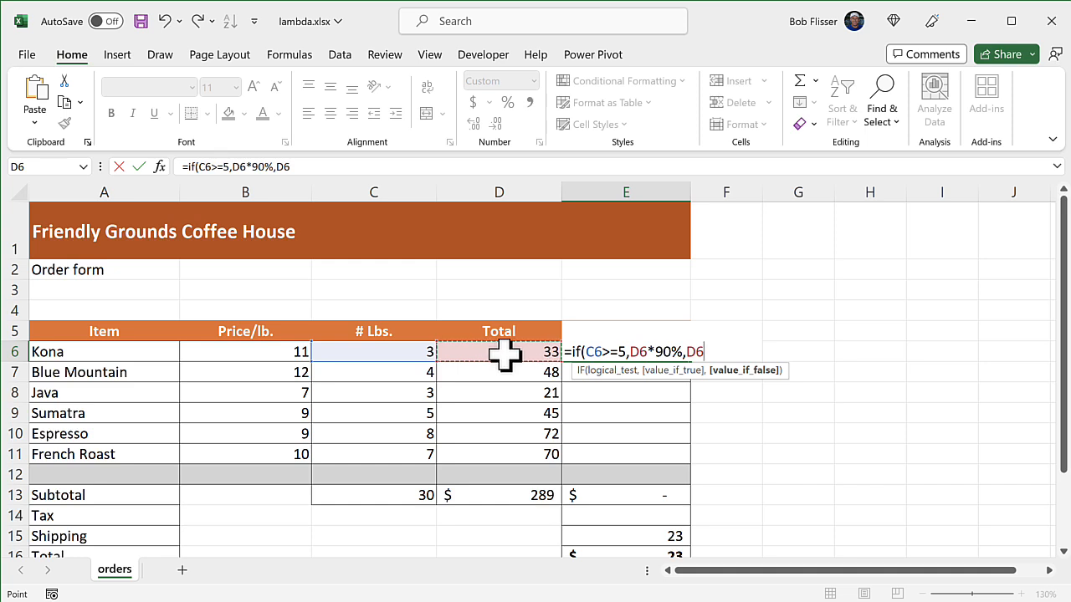
{"action": "type", "text": ")"}
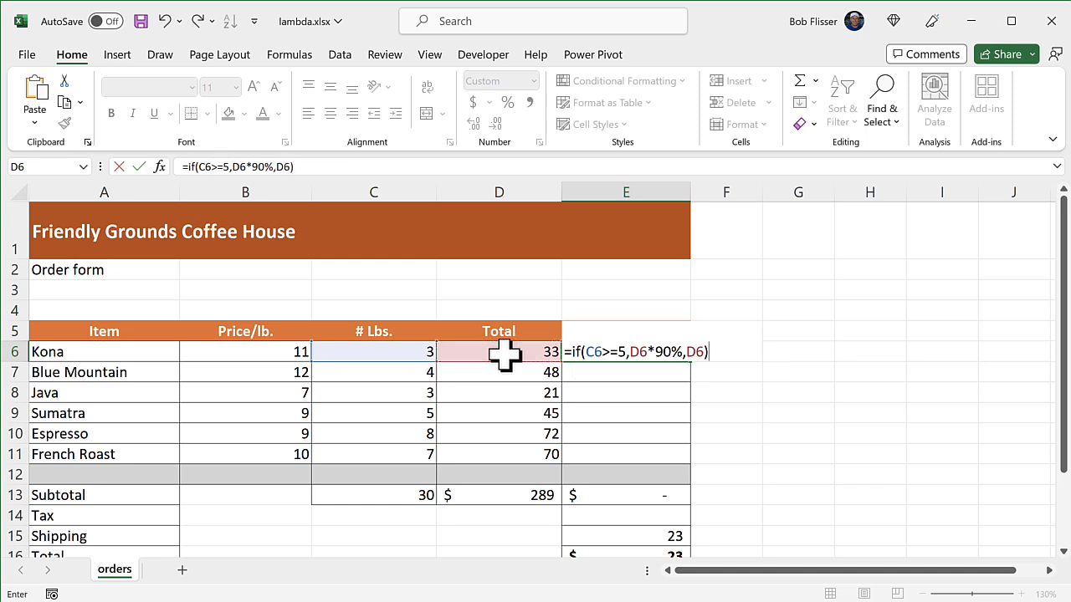
{"action": "key", "text": "ctrl+Return"}
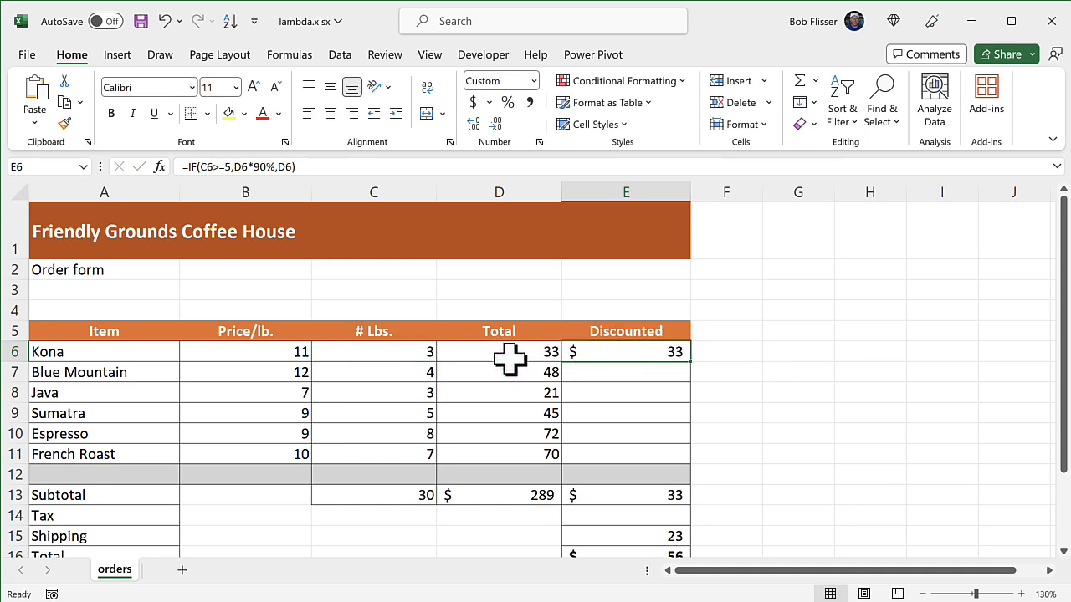
{"action": "double_click", "coordinate": [690, 360]}
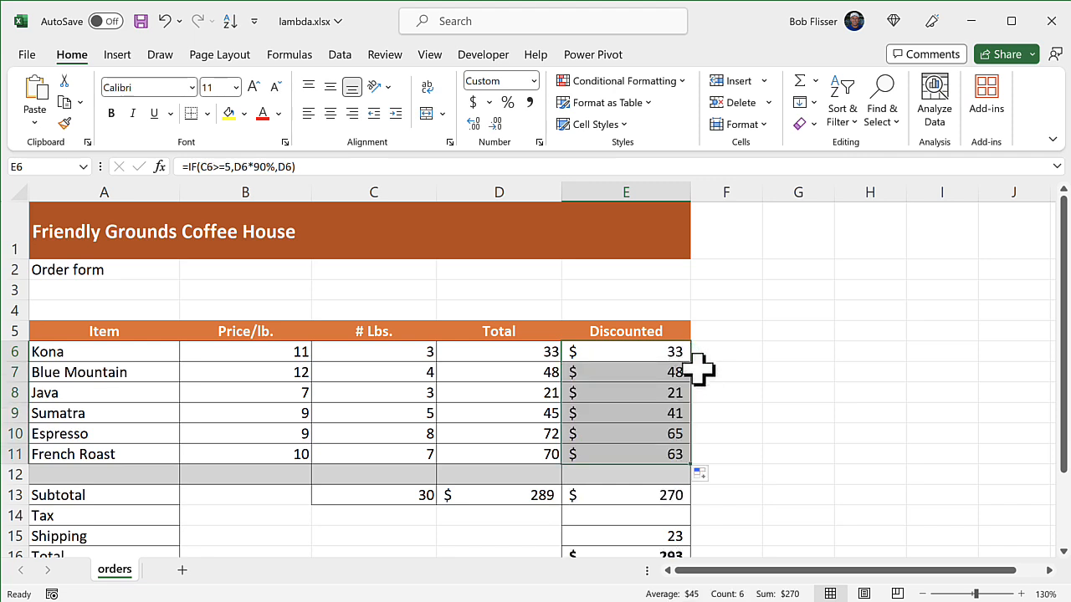
- Compare the pounds, totals and discounted amounts in C6:E8, and examine the discounted amounts in E9:E11
{"action": "left_click", "coordinate": [377, 356]}
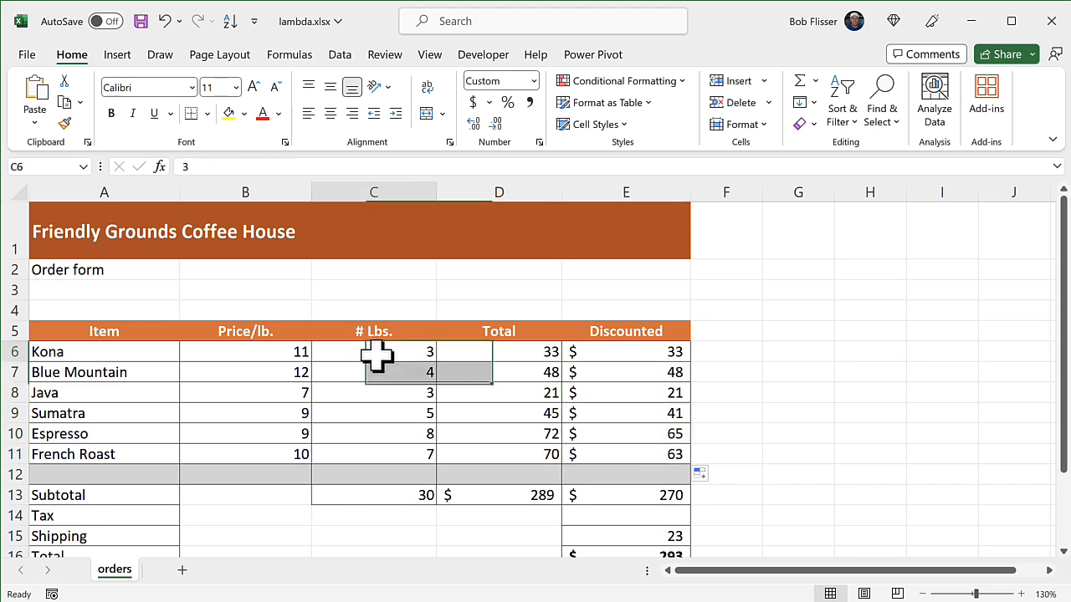
{"action": "left_click_drag", "start_coordinate": [376, 357], "coordinate": [592, 393]}
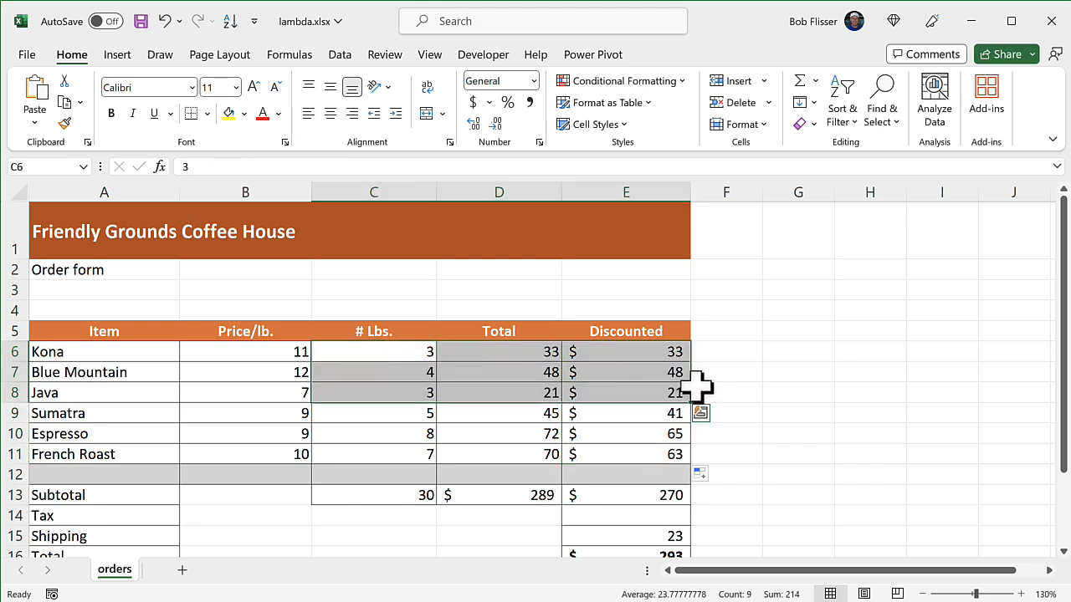
{"action": "left_click", "coordinate": [642, 413]}
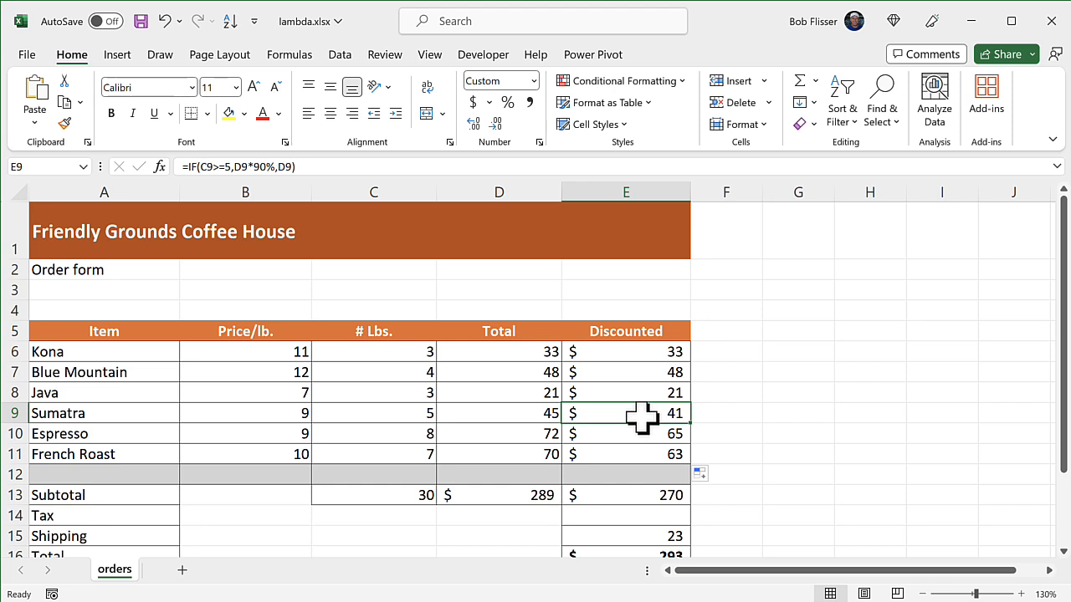
{"action": "key", "text": "shift+Down"}
{"action": "key", "text": "shift+Down"}
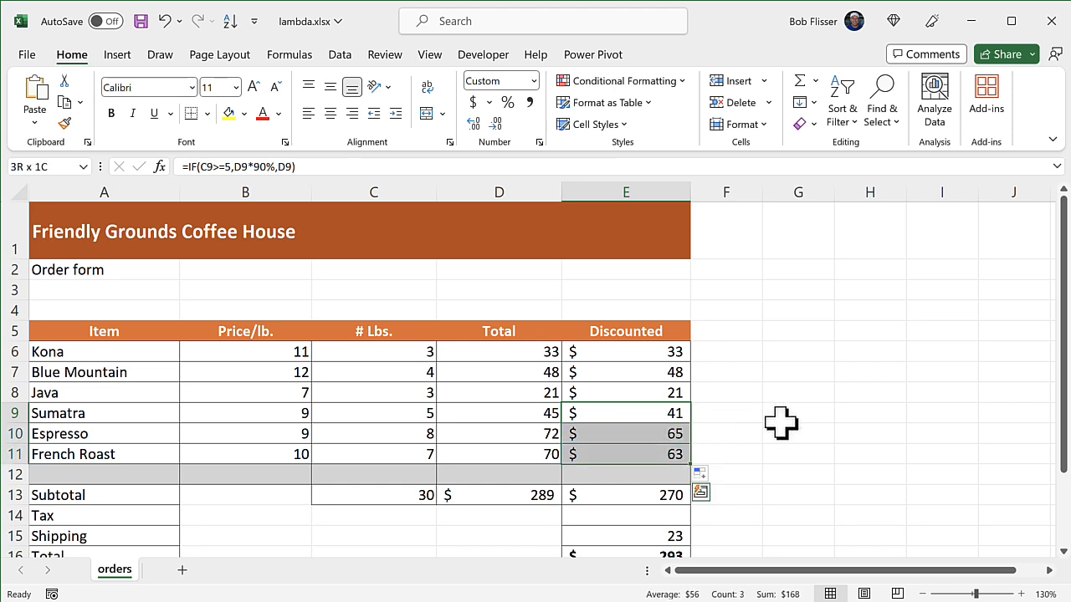
- Copy the full text of the IF formula in E6, leaving the cell's contents as they are
{"action": "left_click", "coordinate": [626, 351]}
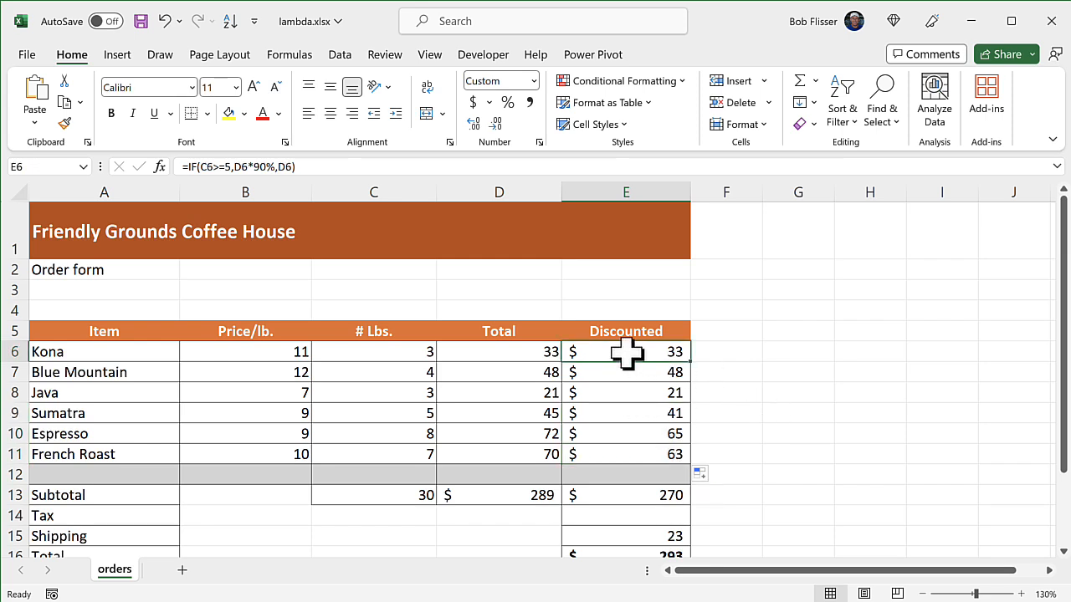
{"action": "double_click", "coordinate": [625, 352]}
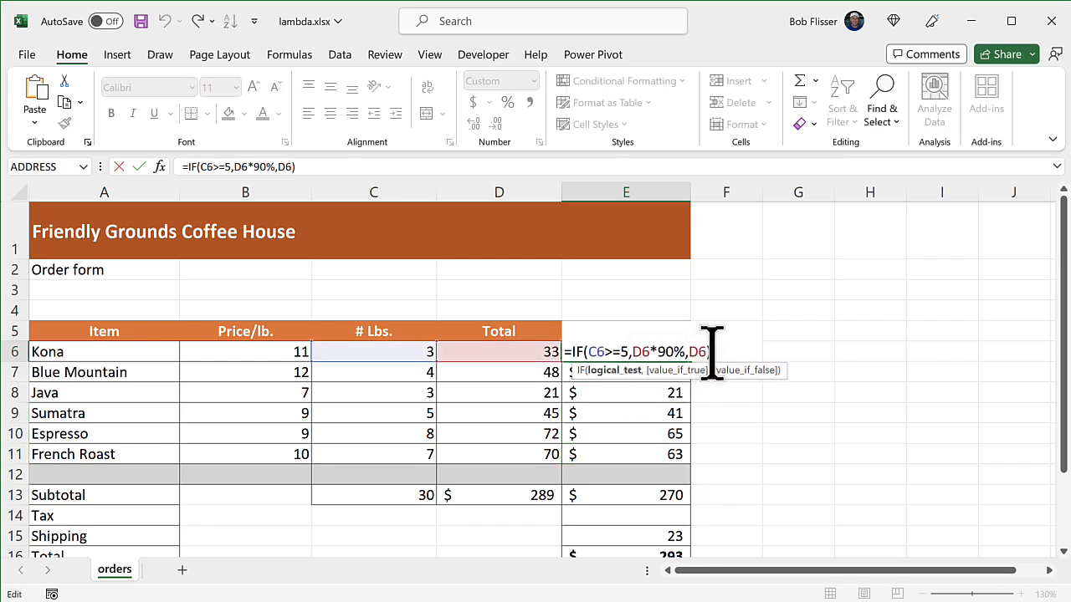
{"action": "left_click_drag", "start_coordinate": [713, 347], "coordinate": [559, 343]}
{"action": "key", "text": "ctrl+c"}
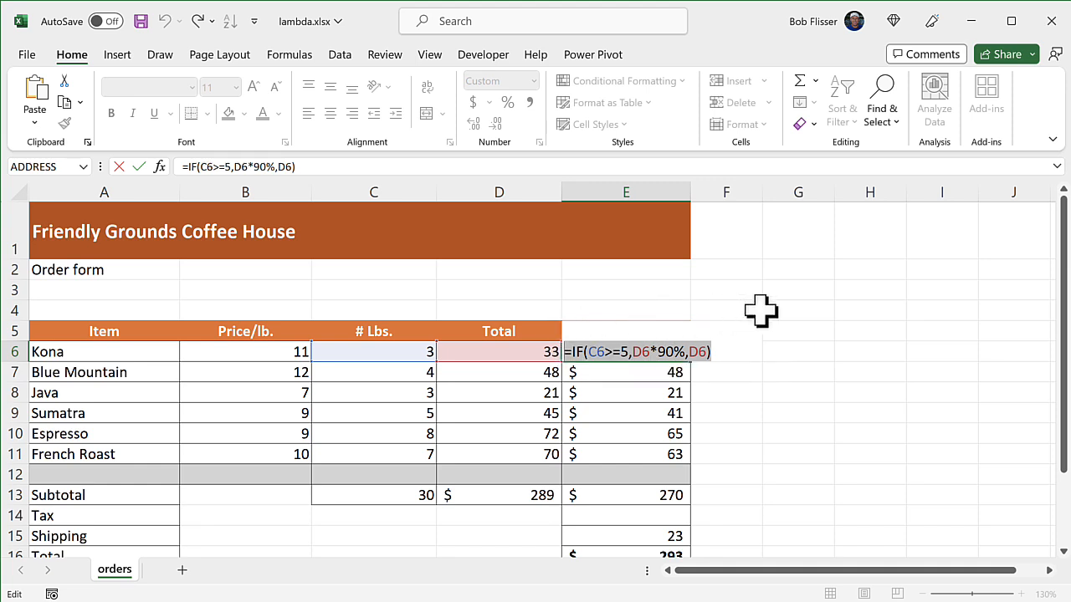
{"action": "key", "text": "Escape"}
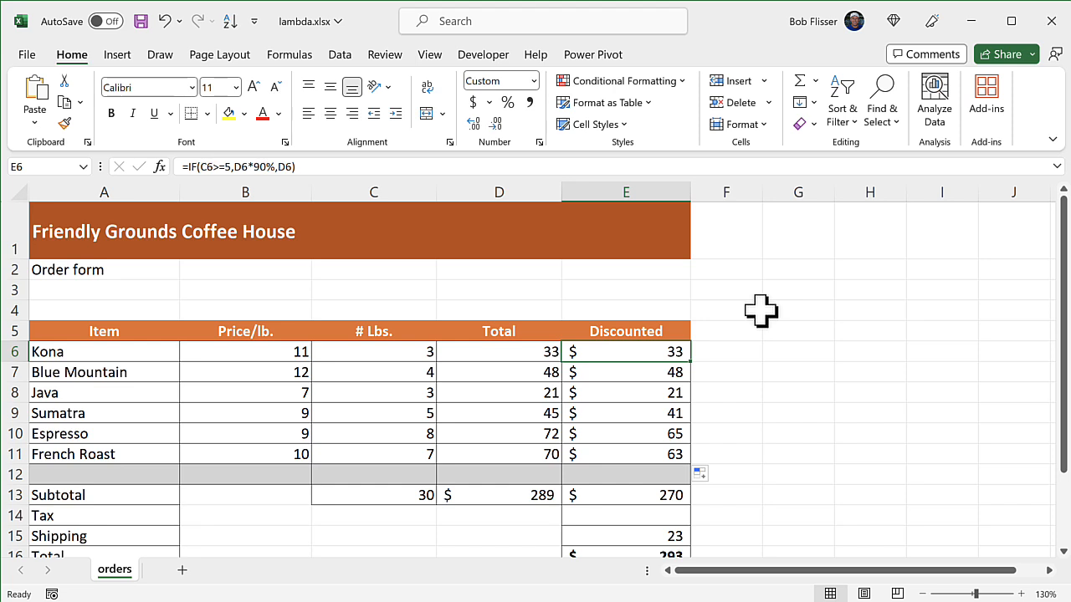
- Clear the discount formulas from E6:E11
{"action": "key", "text": "shift+Down"}
{"action": "key", "text": "shift+Down"}
{"action": "key", "text": "shift+Down"}
{"action": "key", "text": "shift+Down"}
{"action": "key", "text": "shift+Down"}
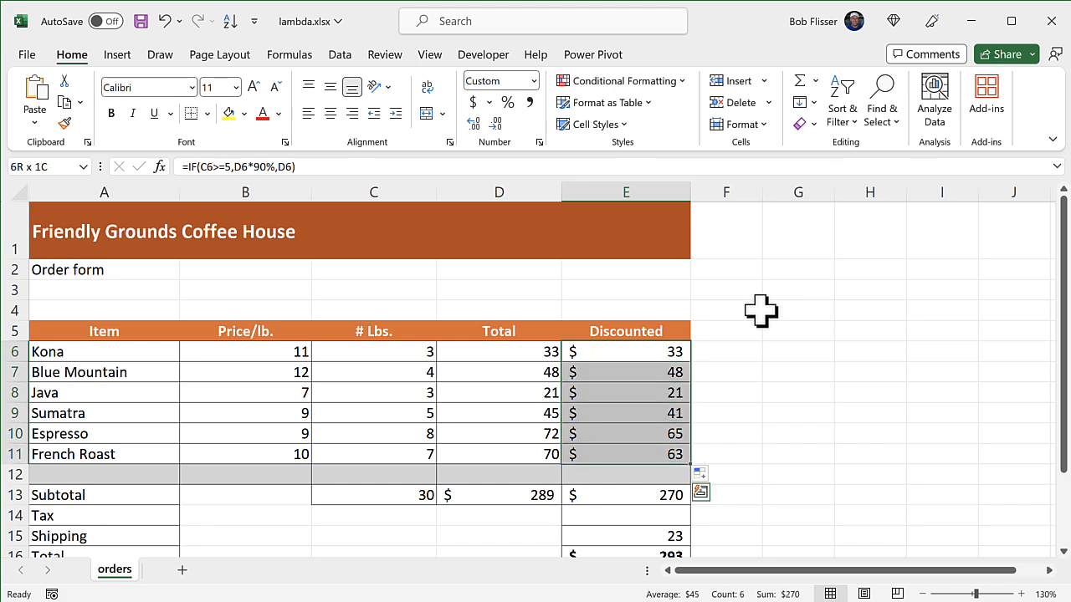
{"action": "key", "text": "Delete"}
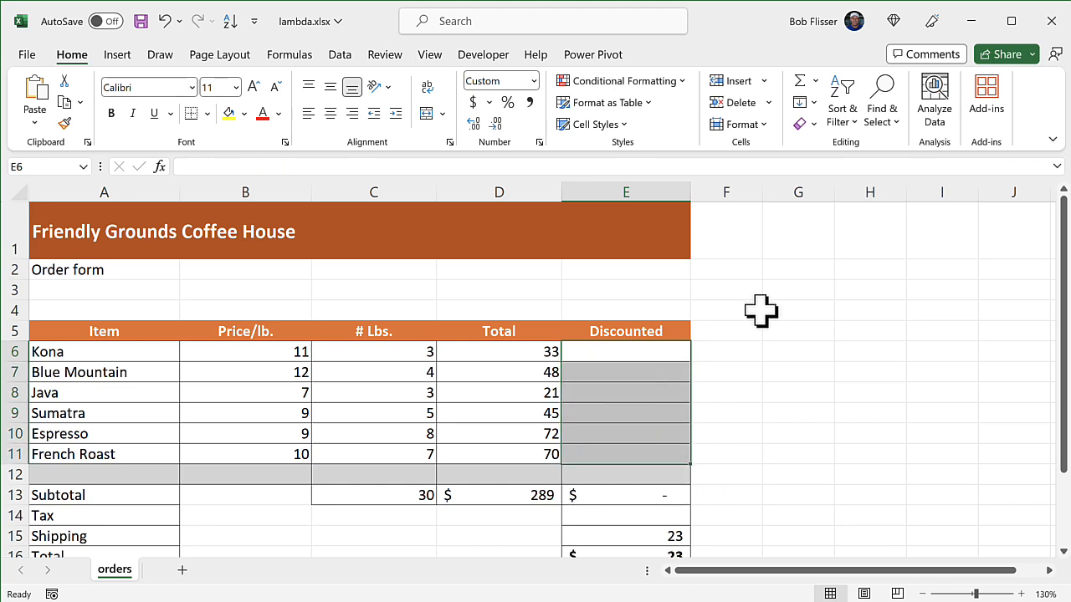
- Start a LAMBDA formula in E6 with the parameters pounds and total
{"action": "left_click", "coordinate": [626, 349]}
{"action": "key", "text": "alt+m"}
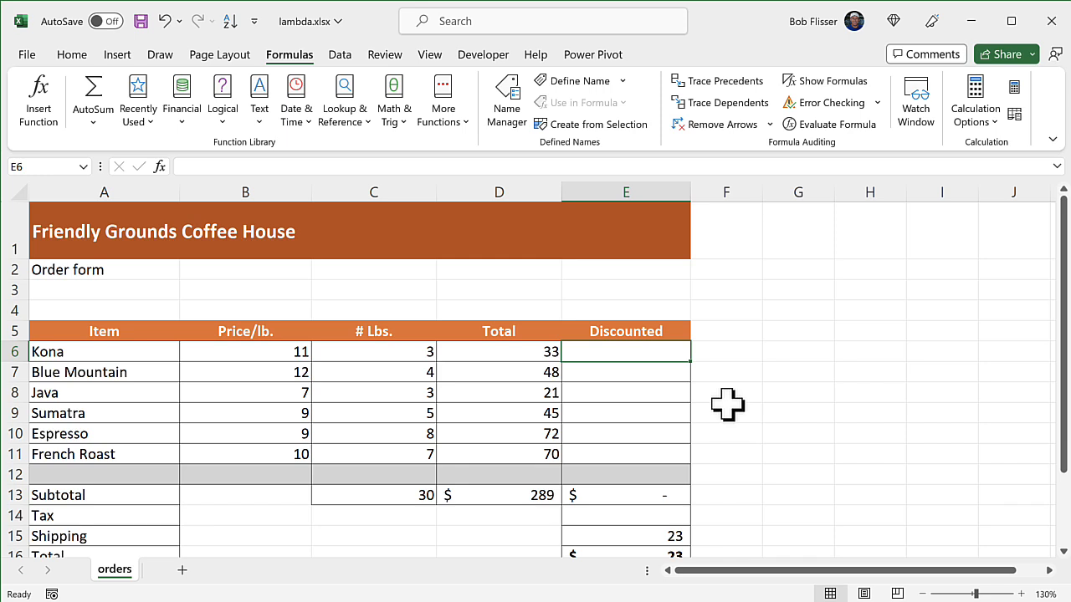
{"action": "type", "text": "=lamb"}
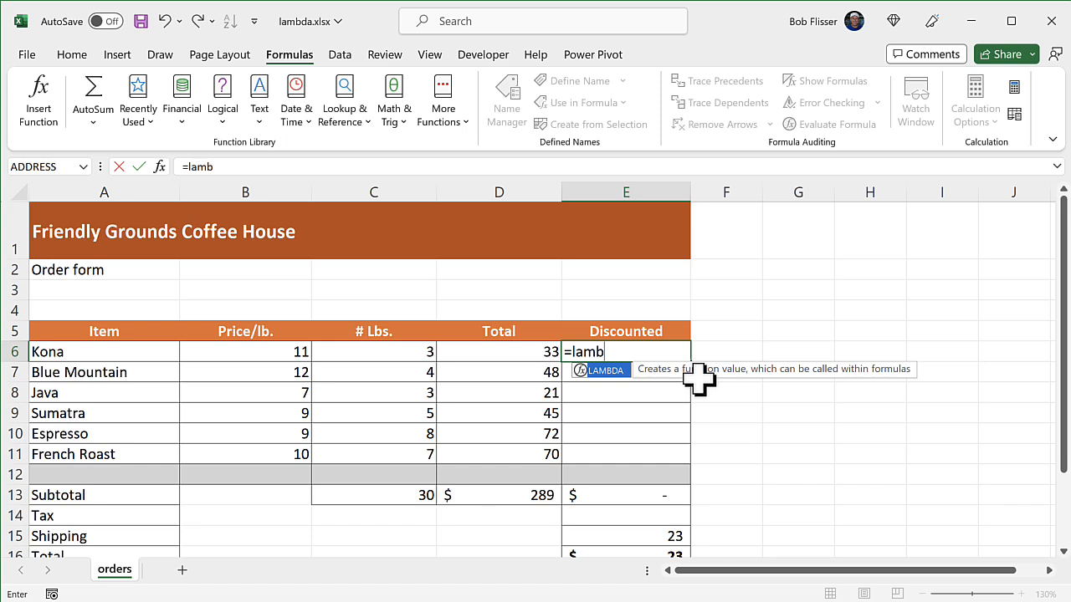
{"action": "key", "text": "Tab"}
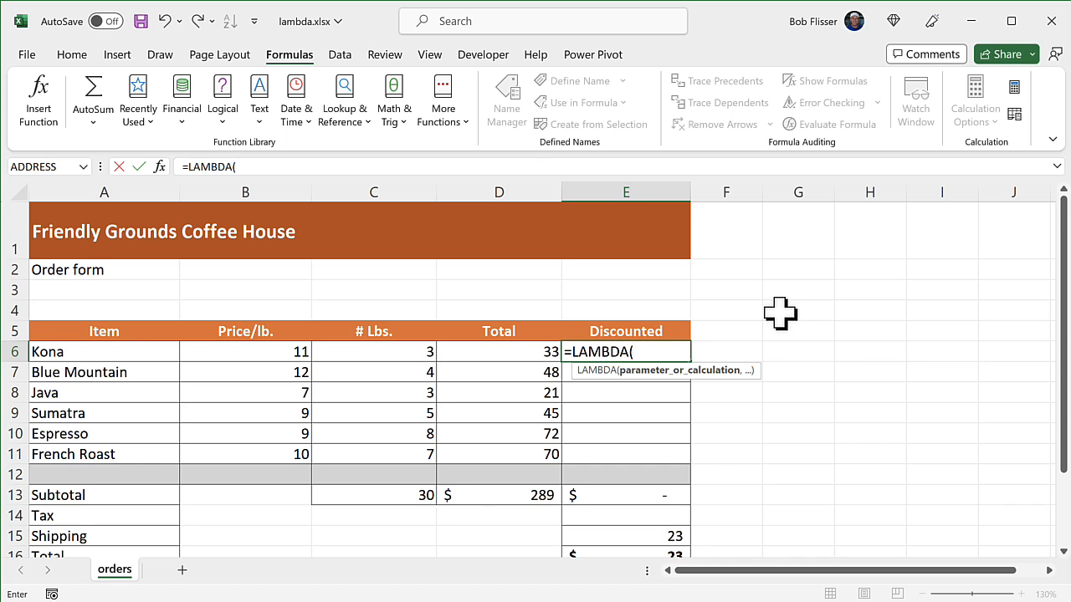
{"action": "type", "text": "pounds,"}
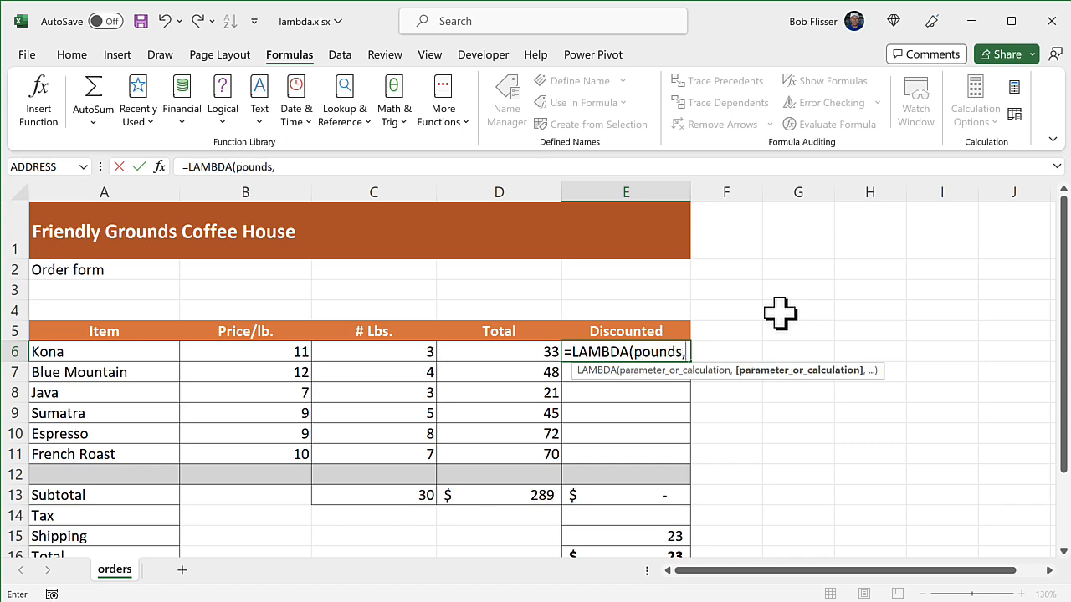
{"action": "type", "text": " total"}
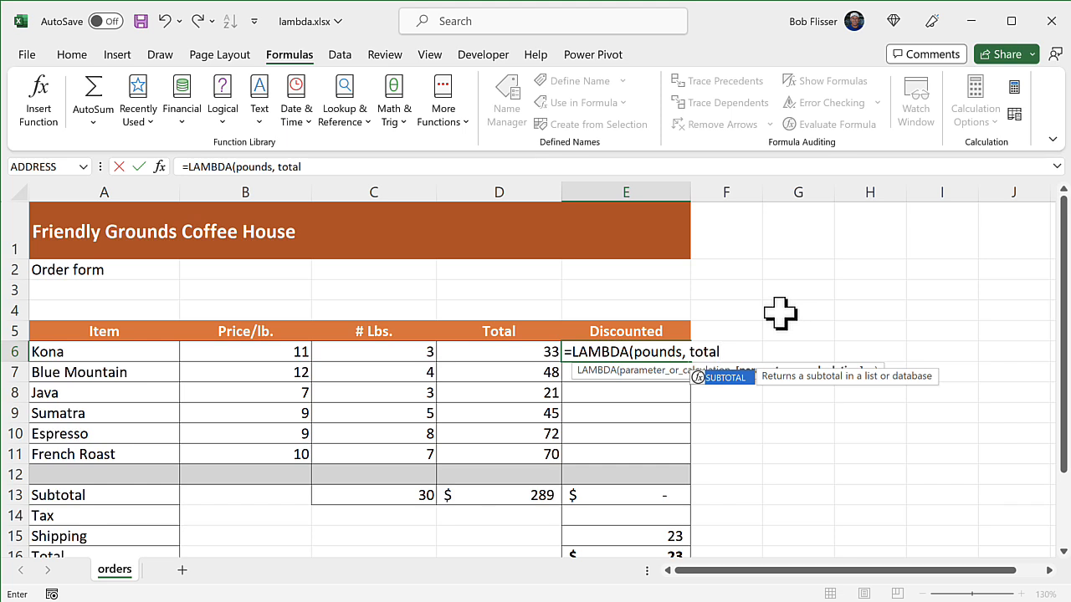
{"action": "type", "text": ","}
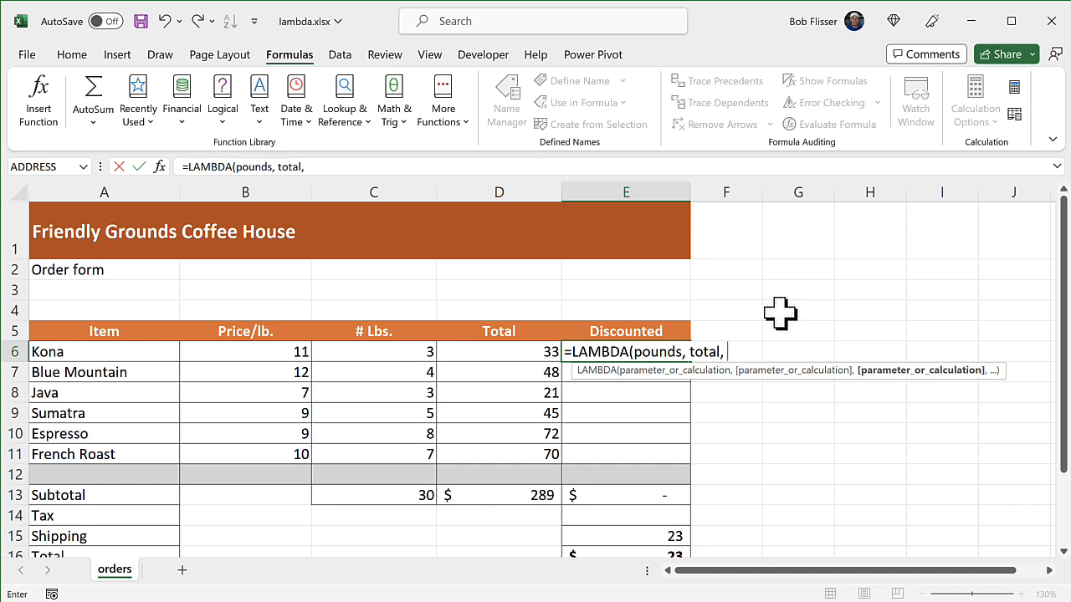
- Paste the copied IF formula as the LAMBDA calculation without its equal sign, and add the closing parenthesis
{"action": "key", "text": "ctrl+v"}
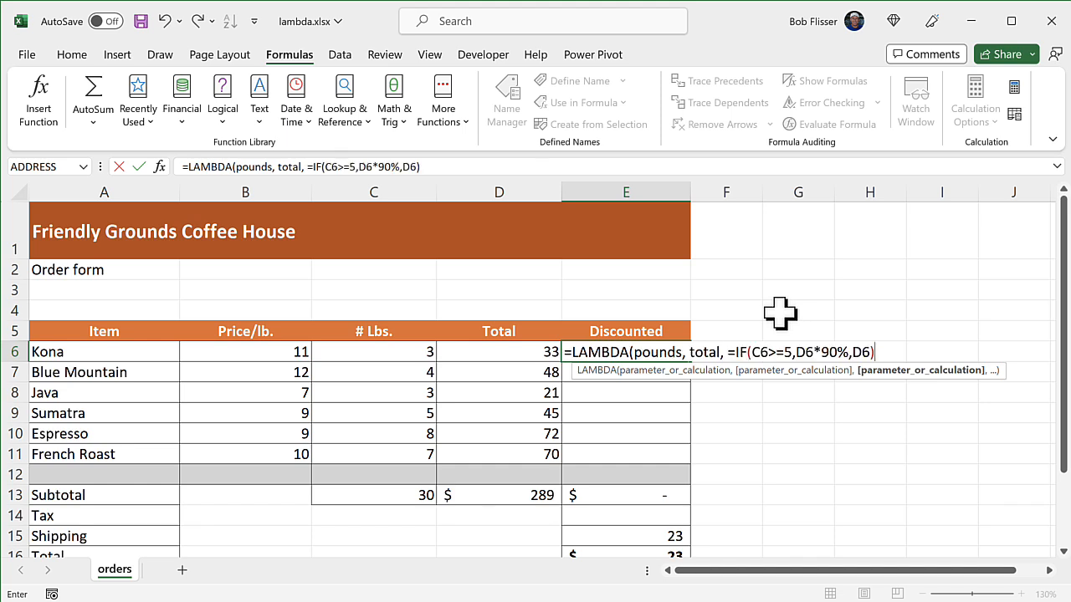
{"action": "left_click", "coordinate": [737, 351]}
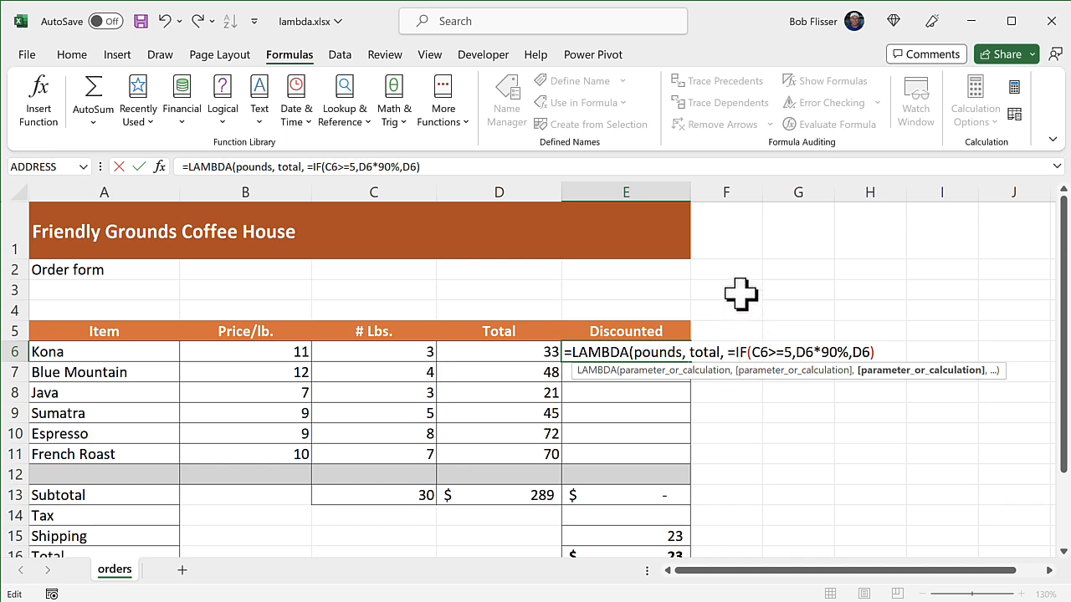
{"action": "key", "text": "BackSpace"}
{"action": "key", "text": "BackSpace"}
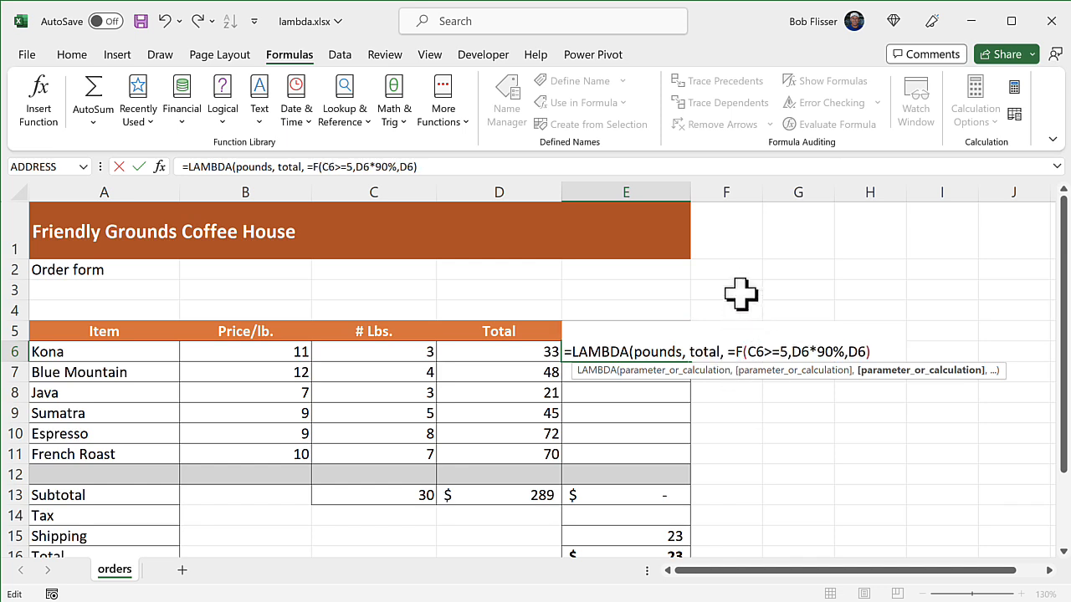
{"action": "type", "text": "I"}
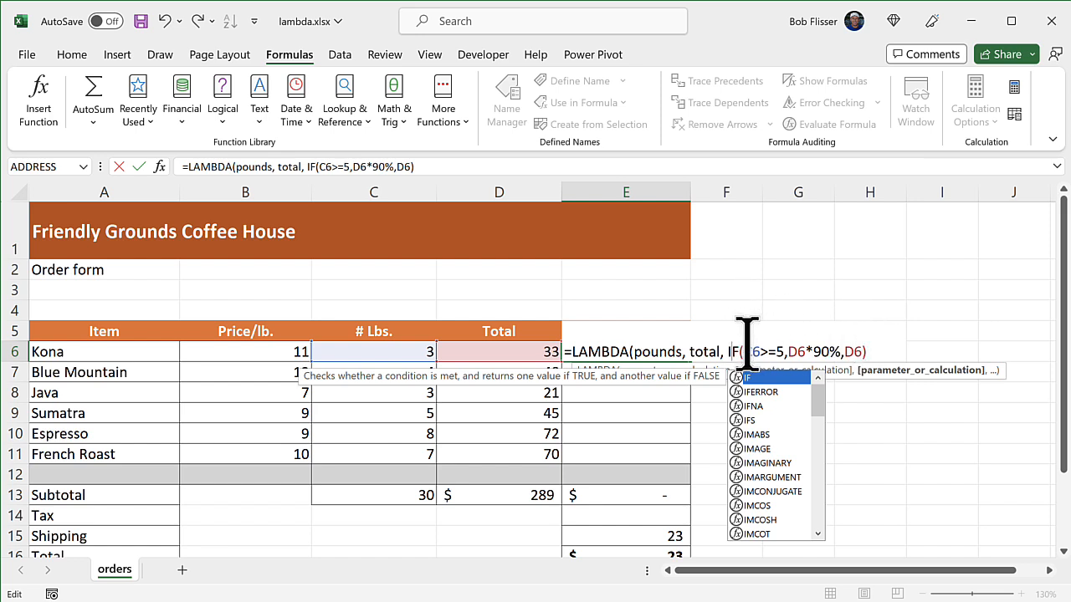
{"action": "left_click", "coordinate": [866, 352]}
{"action": "type", "text": ")"}
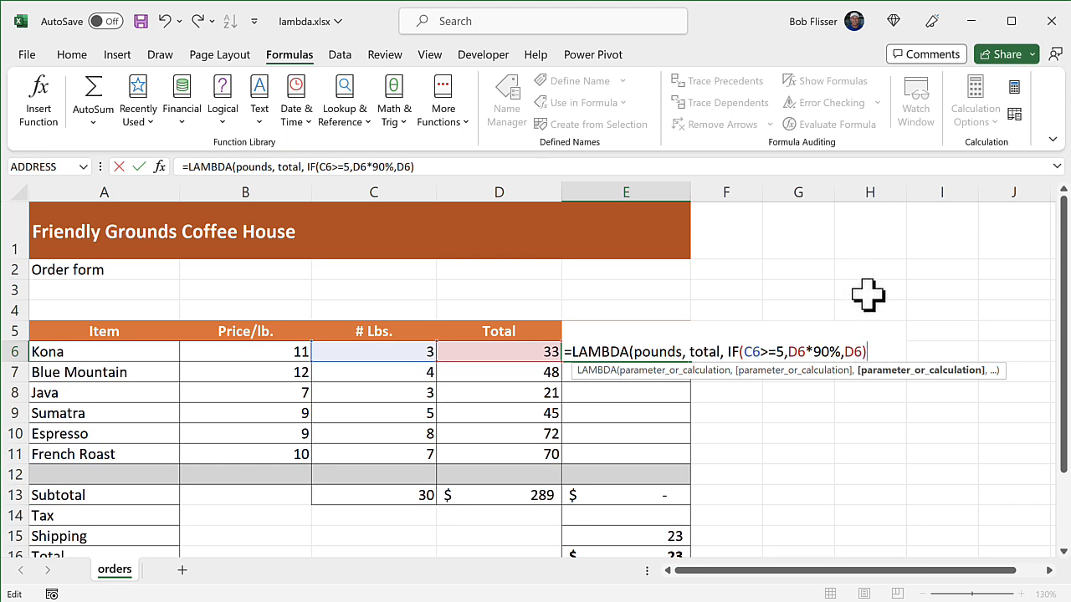
{"action": "type", "text": ")"}
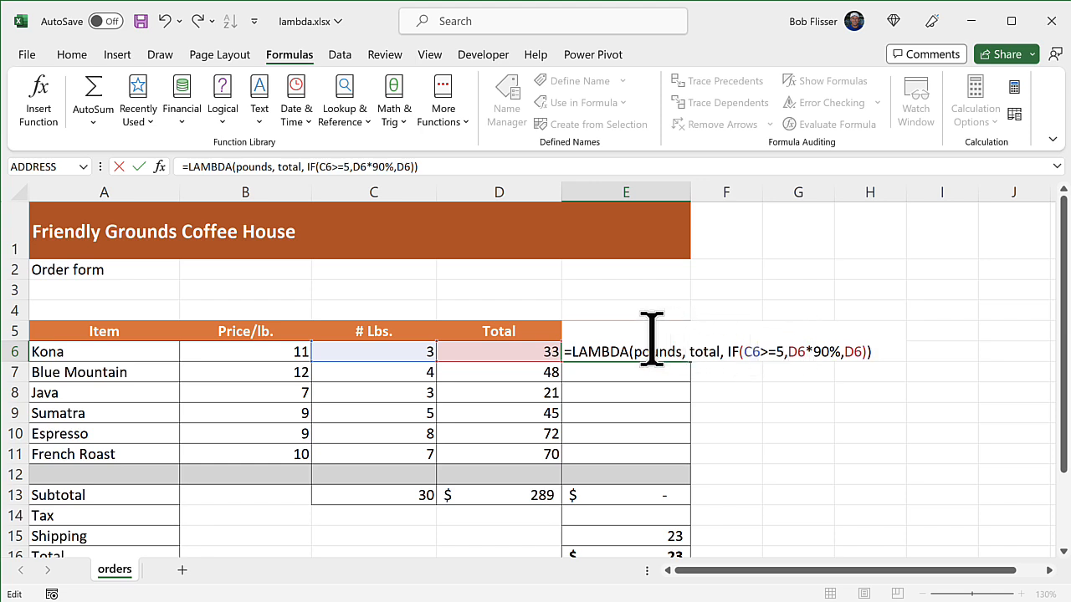
- Replace C6 with pounds and both D6 references with total in the LAMBDA's IF calculation in E6
{"action": "double_click", "coordinate": [752, 351]}
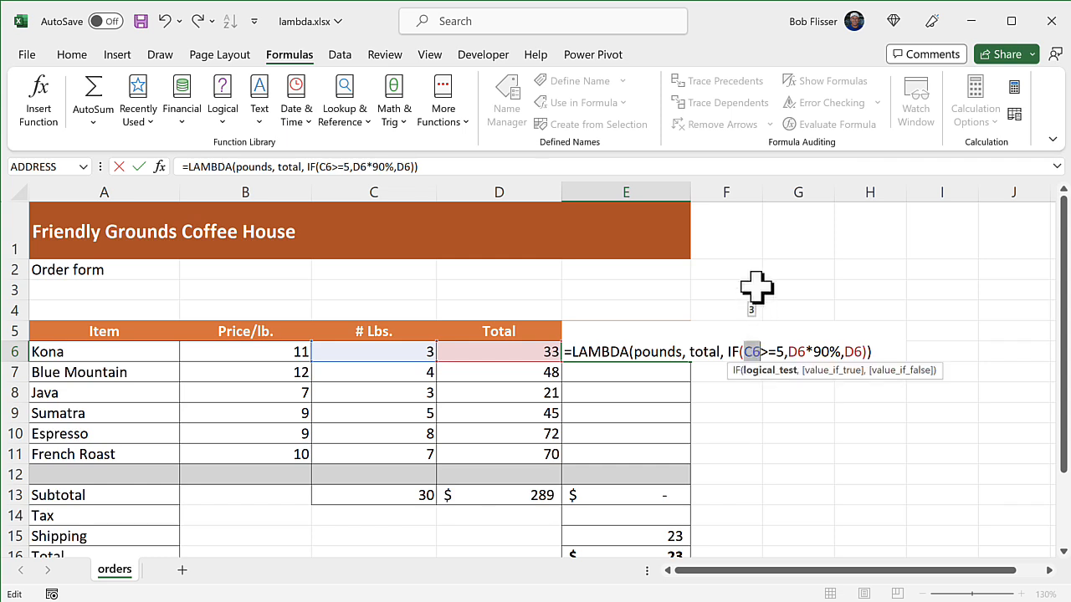
{"action": "type", "text": "p"}
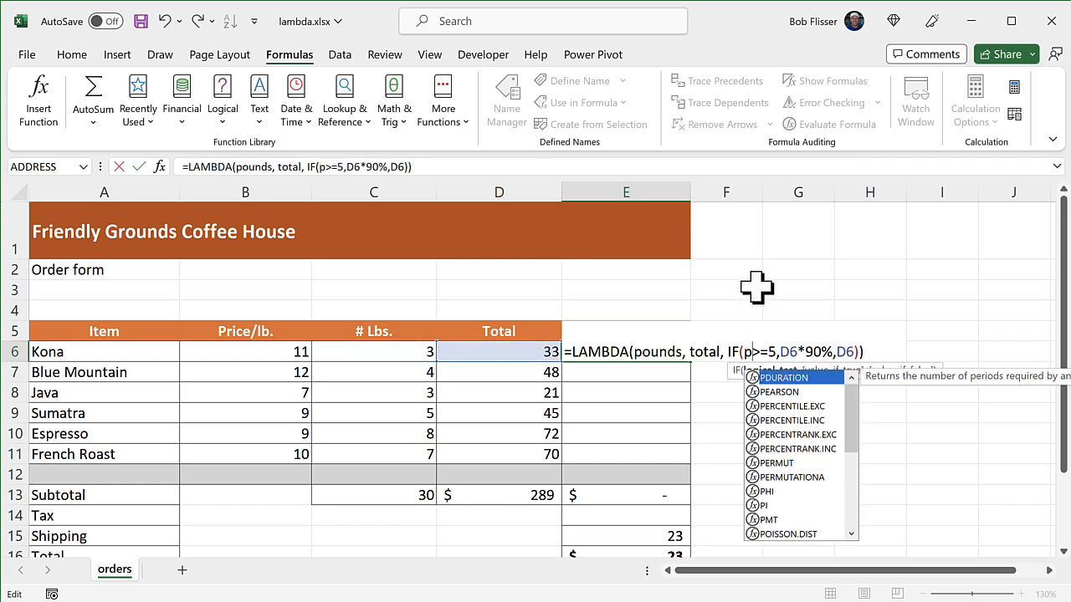
{"action": "type", "text": "ounds"}
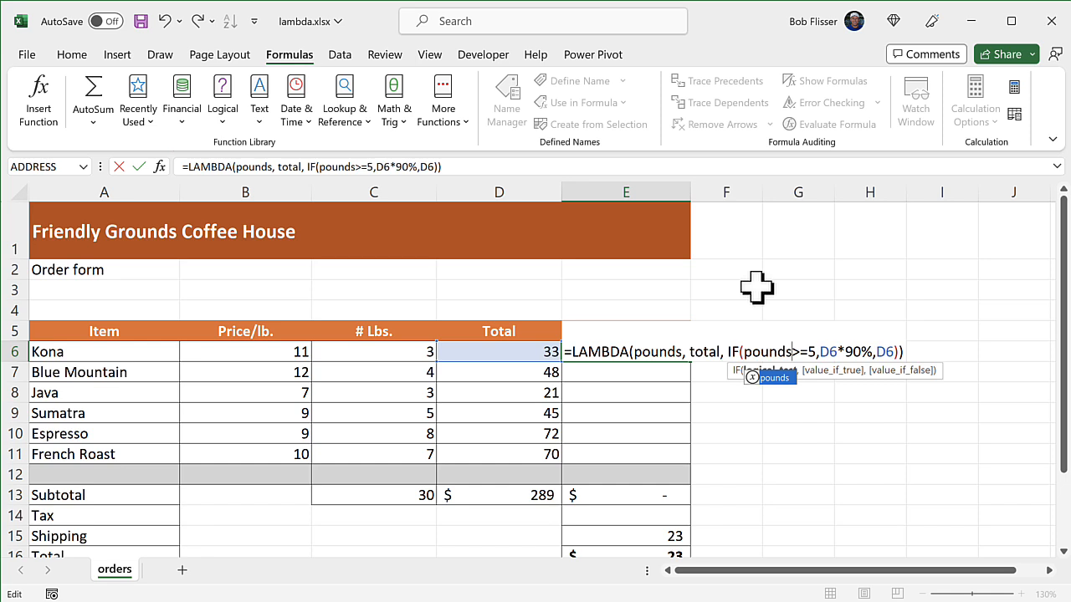
{"action": "double_click", "coordinate": [826, 349]}
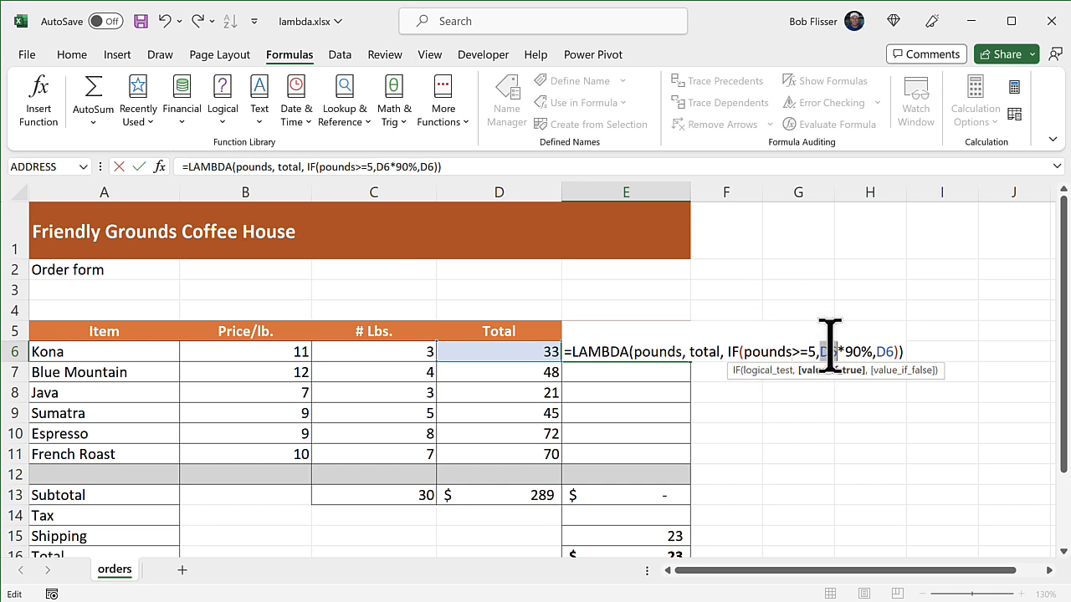
{"action": "type", "text": "total"}
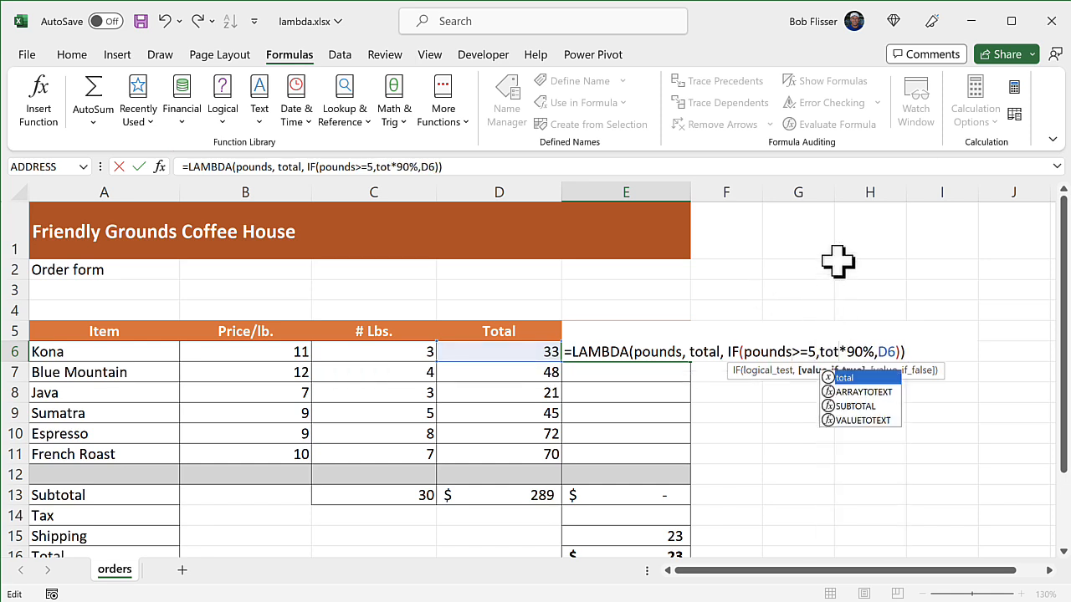
{"action": "double_click", "coordinate": [896, 351]}
{"action": "type", "text": "total"}
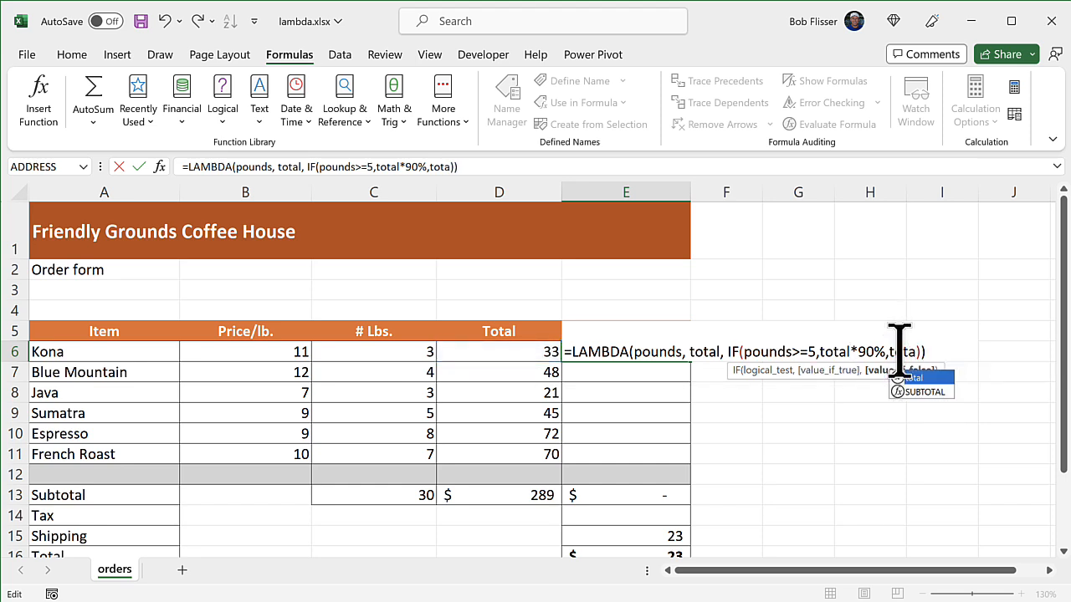
- Add (C6,D6) as the arguments after the LAMBDA in E6, enter the formula and fill it down through E11
{"action": "left_click", "coordinate": [932, 351]}
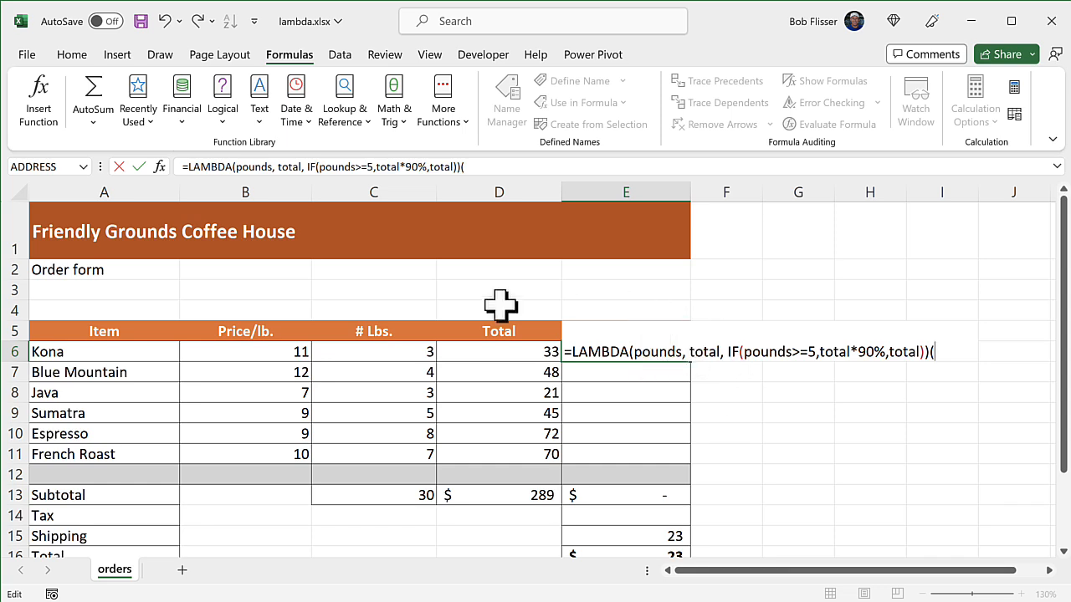
{"action": "left_click", "coordinate": [375, 354]}
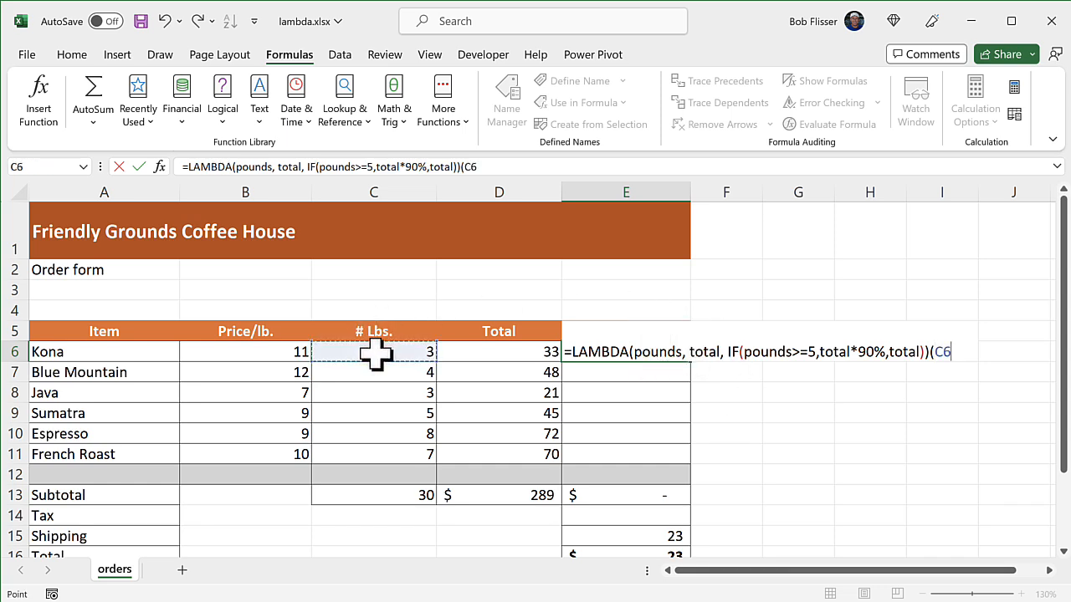
{"action": "type", "text": ","}
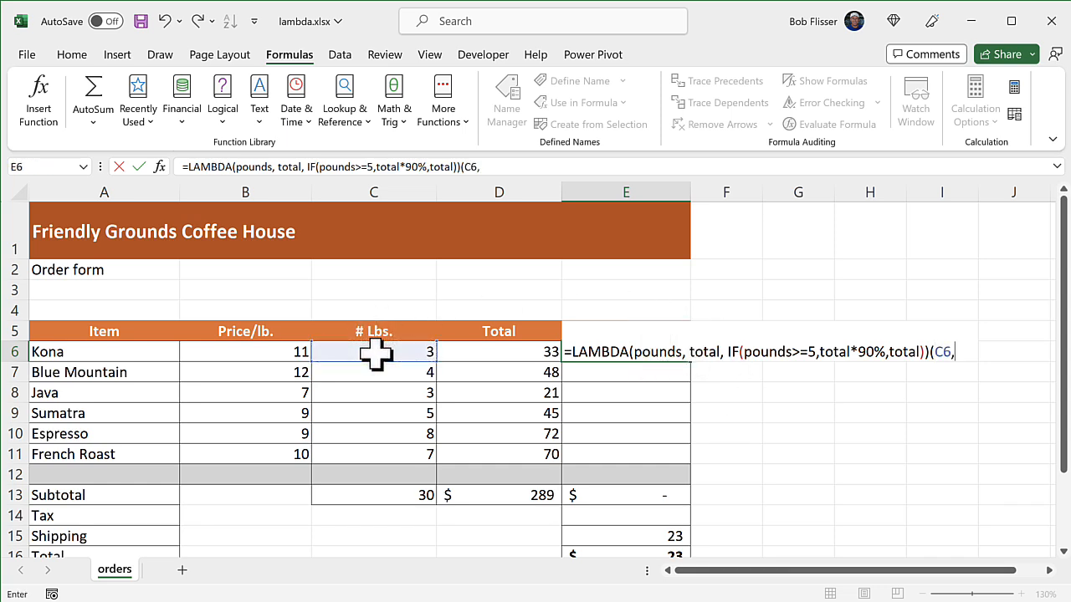
{"action": "left_click", "coordinate": [477, 351]}
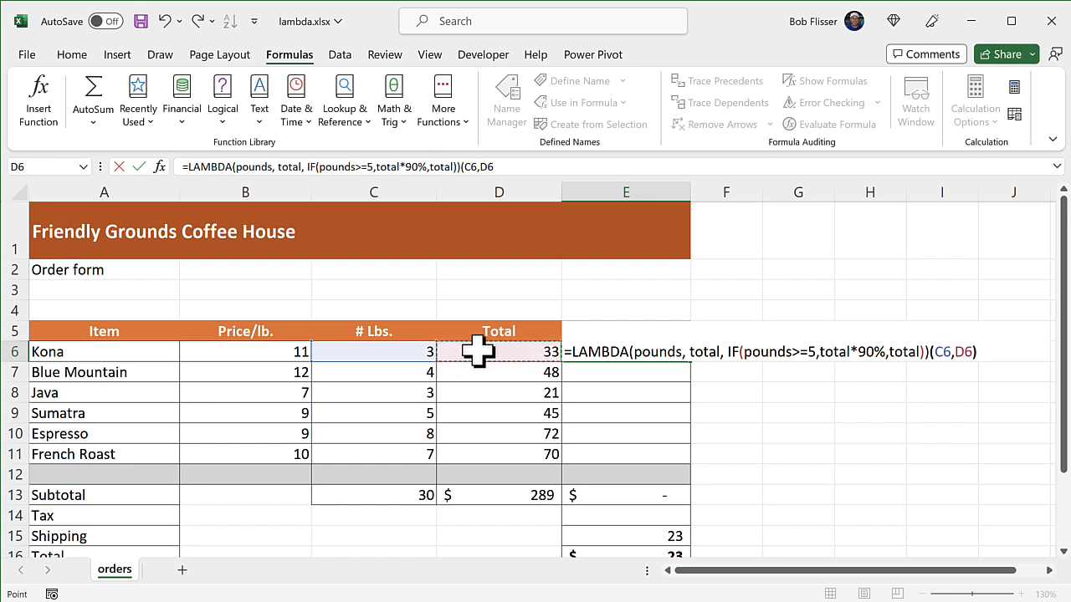
{"action": "type", "text": ")"}
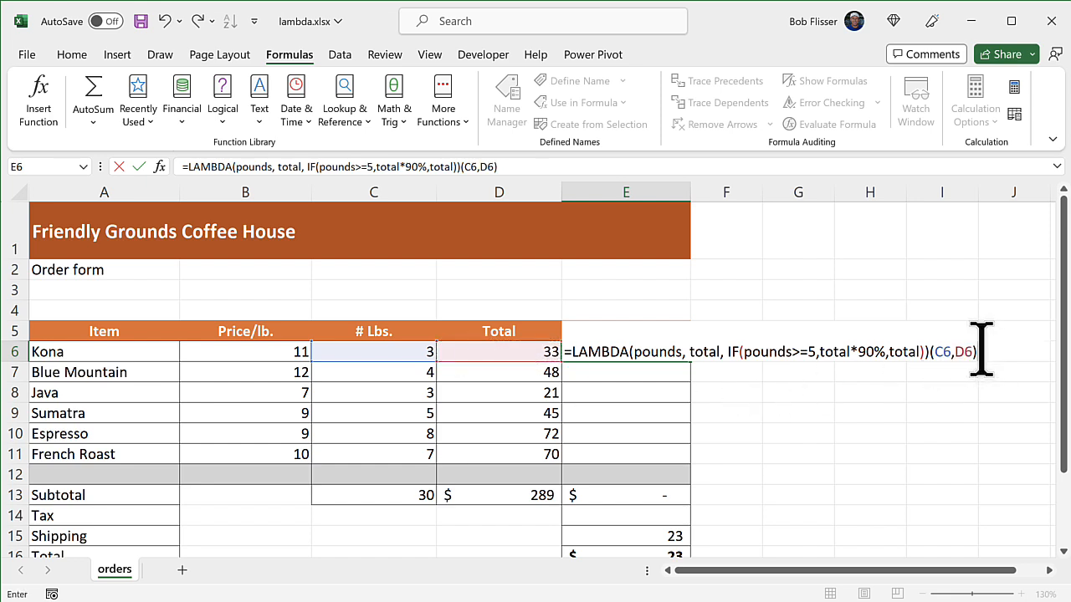
{"action": "left_click_drag", "start_coordinate": [984, 348], "coordinate": [928, 349]}
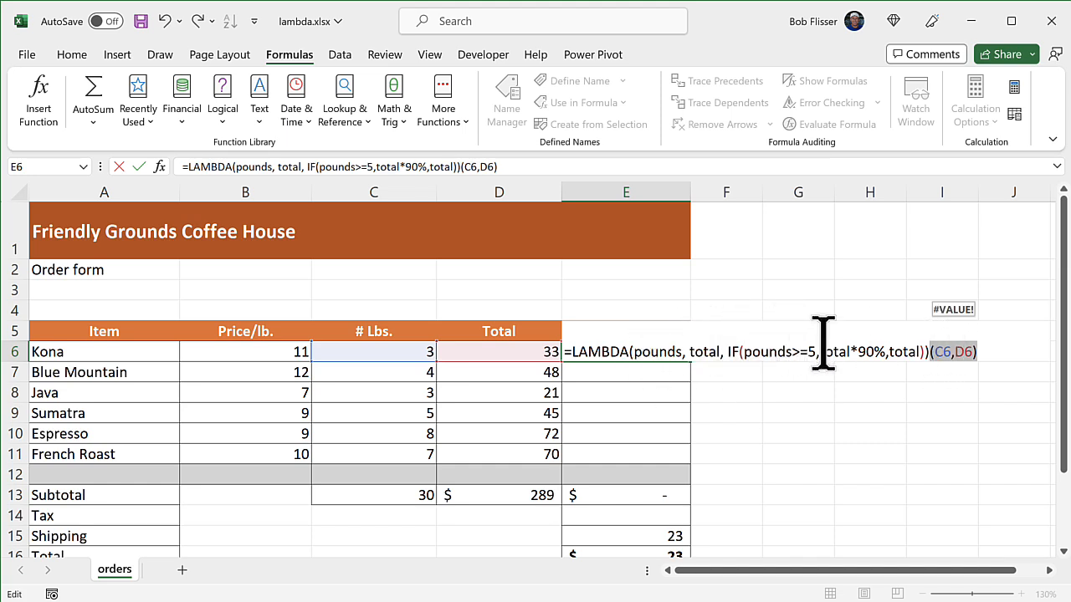
{"action": "left_click", "coordinate": [977, 349]}
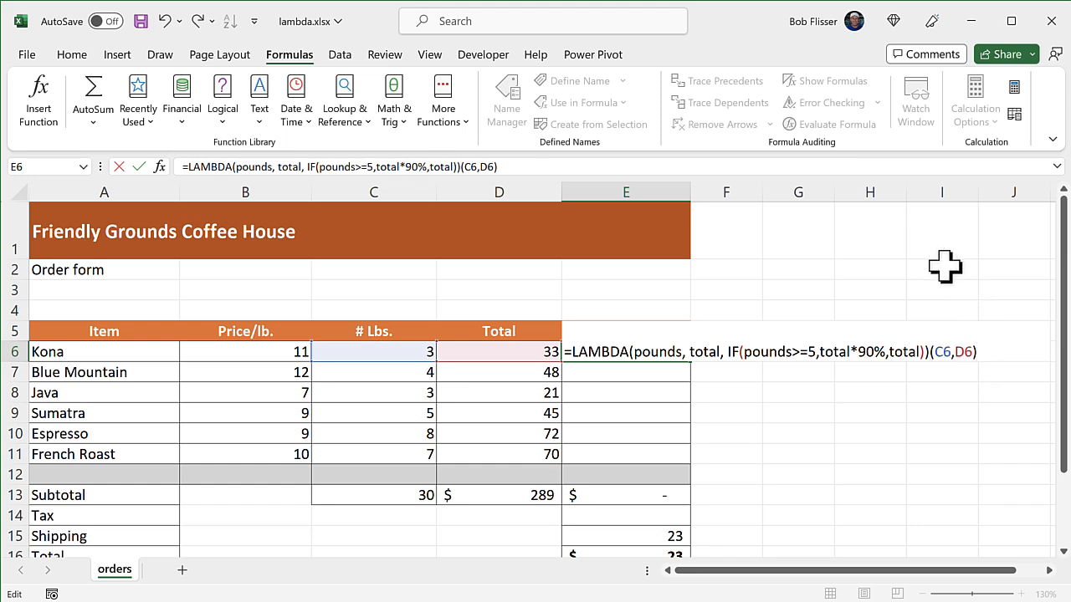
{"action": "key", "text": "ctrl+Return"}
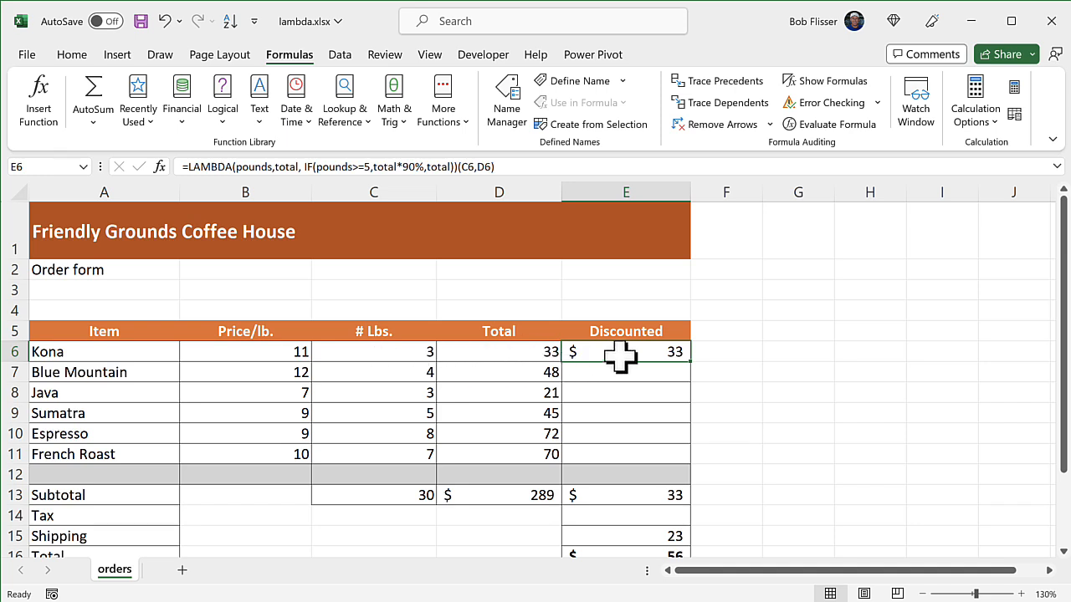
{"action": "double_click", "coordinate": [691, 360]}
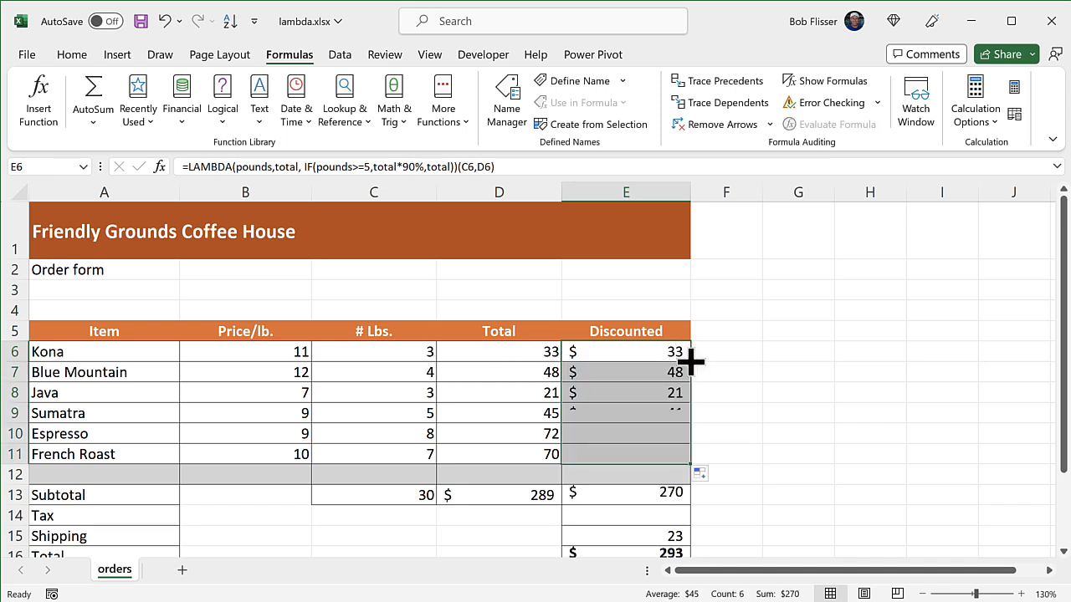
{"action": "left_click", "coordinate": [640, 372]}
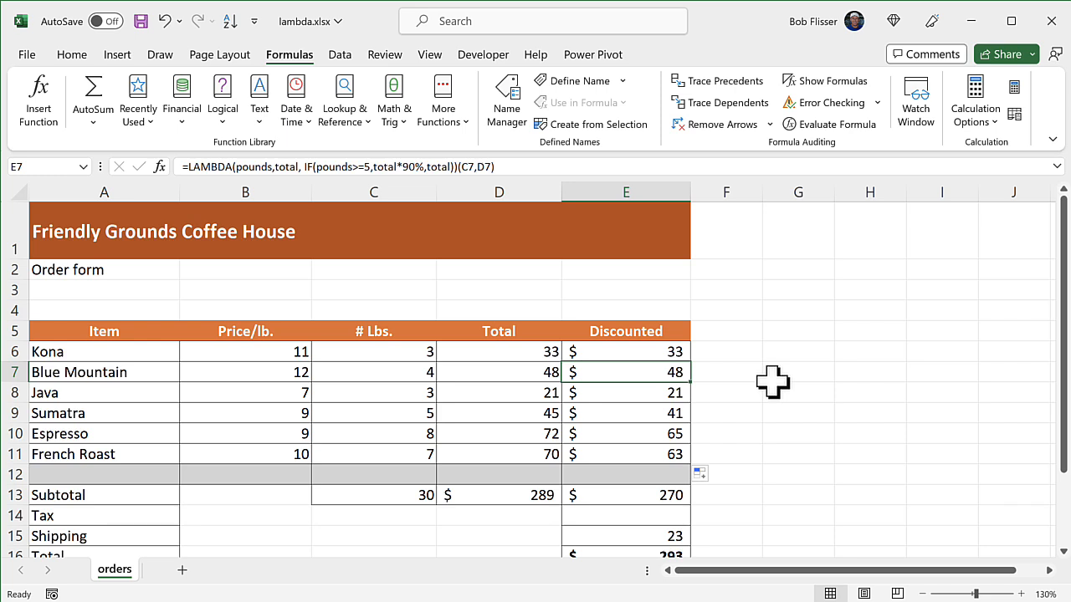
- Copy the LAMBDA formula from E6 without the trailing (C6,D6) arguments, leaving the cell's contents as they are
{"action": "double_click", "coordinate": [633, 353]}
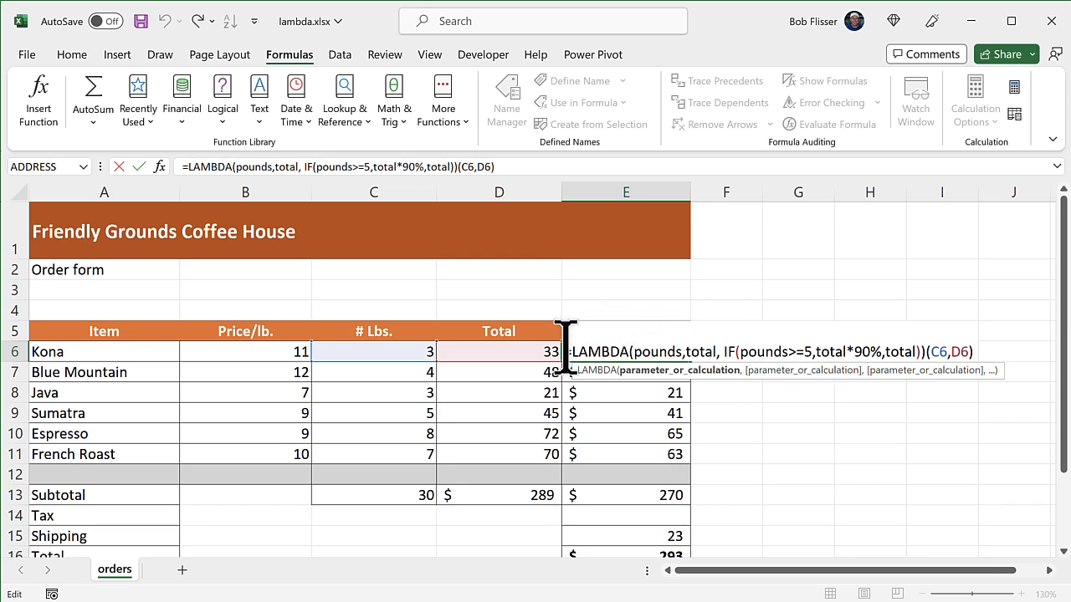
{"action": "left_click_drag", "start_coordinate": [569, 349], "coordinate": [926, 310]}
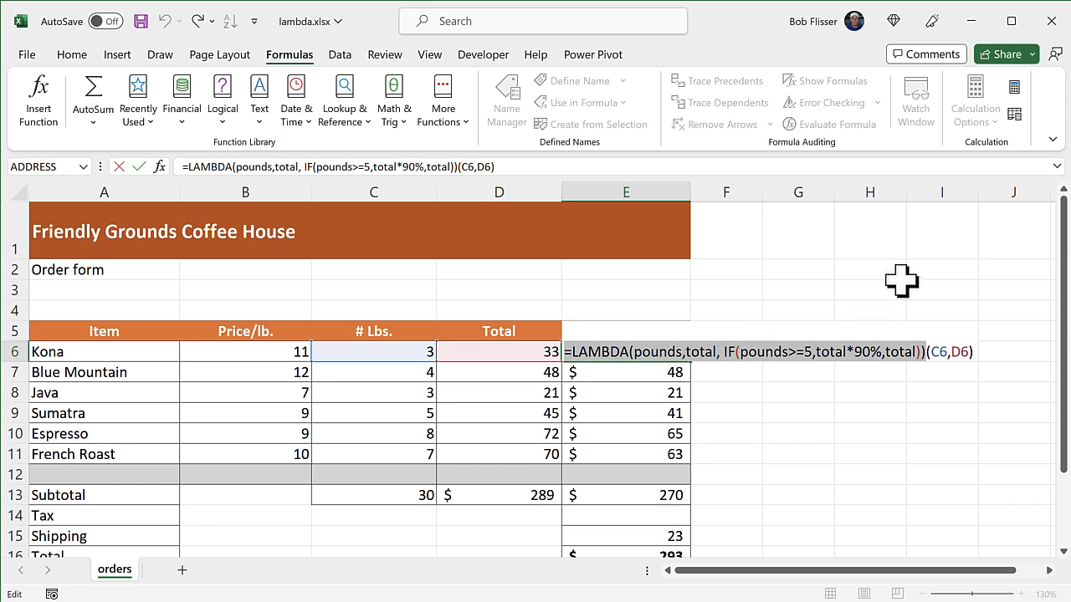
{"action": "key", "text": "ctrl+c"}
{"action": "key", "text": "Escape"}
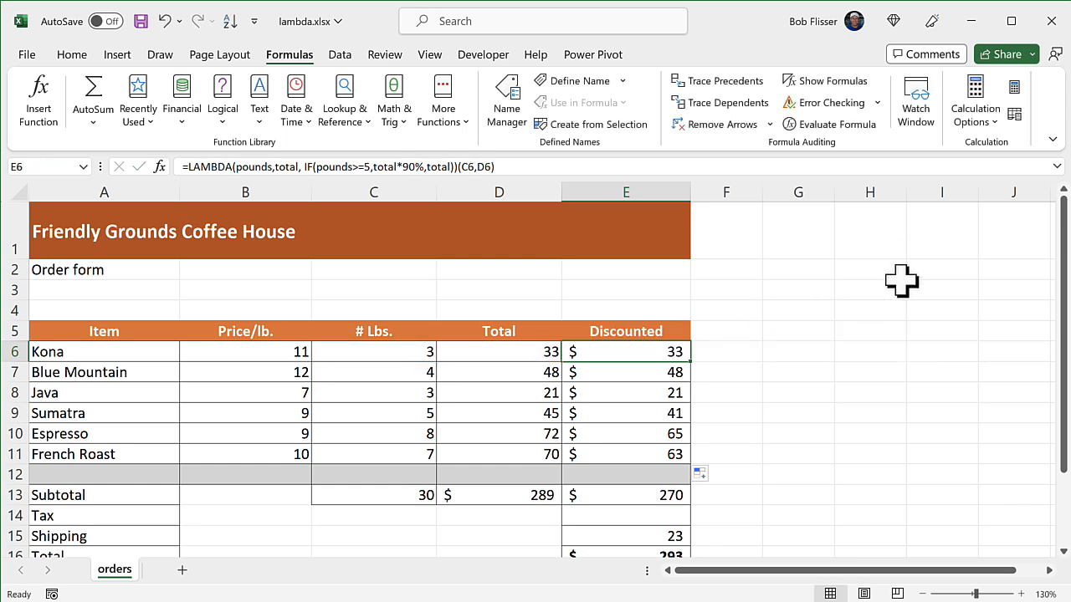
- Clear the LAMBDA formulas from the Discounted cells E6:E11
{"action": "key", "text": "shift+Down"}
{"action": "key", "text": "shift+Down"}
{"action": "key", "text": "shift+Down"}
{"action": "key", "text": "shift+Down"}
{"action": "key", "text": "shift+Down"}
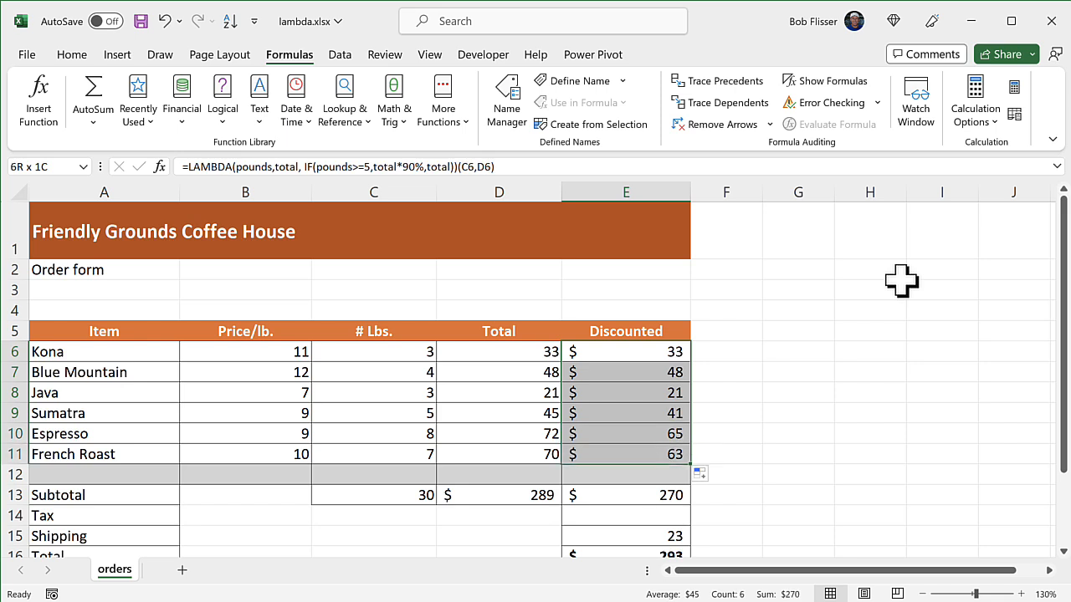
{"action": "key", "text": "Delete"}
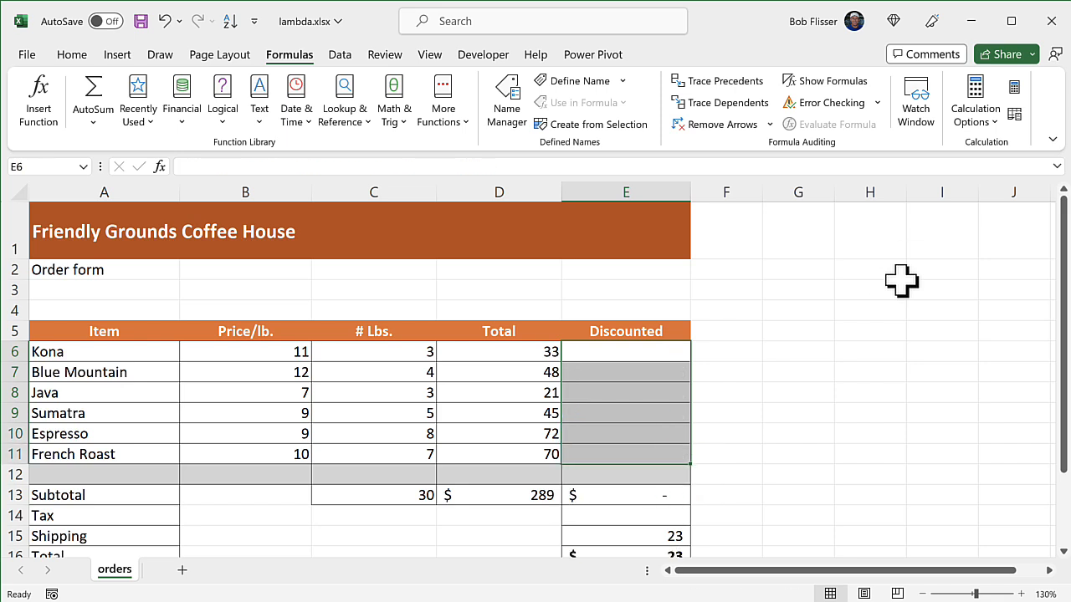
- With E6 selected, start a new defined name called DiscTotal and check the available scope options
{"action": "left_click", "coordinate": [625, 355]}
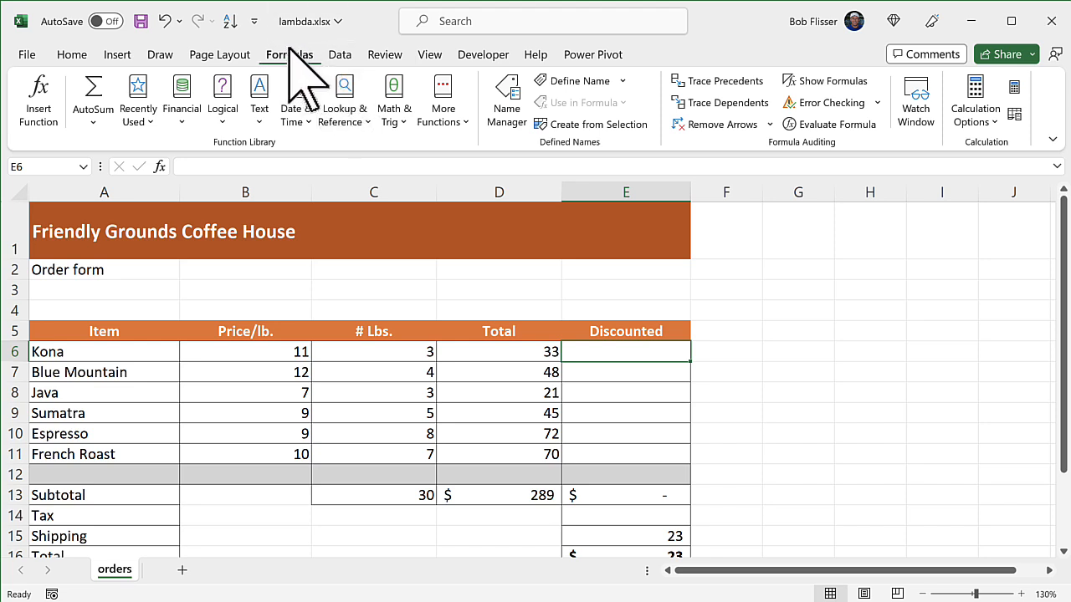
{"action": "left_click", "coordinate": [516, 123]}
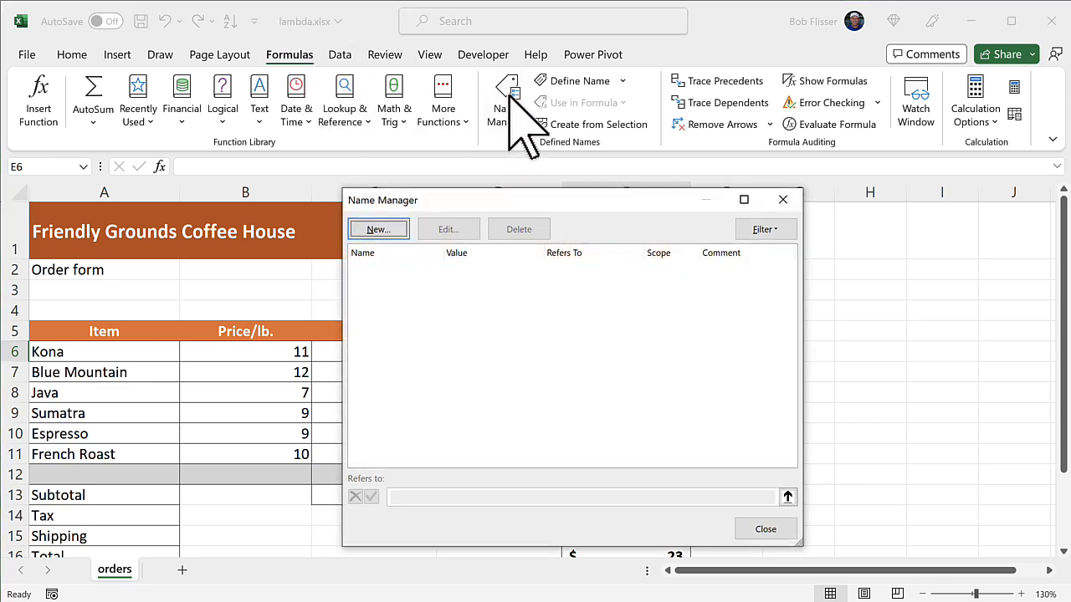
{"action": "left_click", "coordinate": [378, 229]}
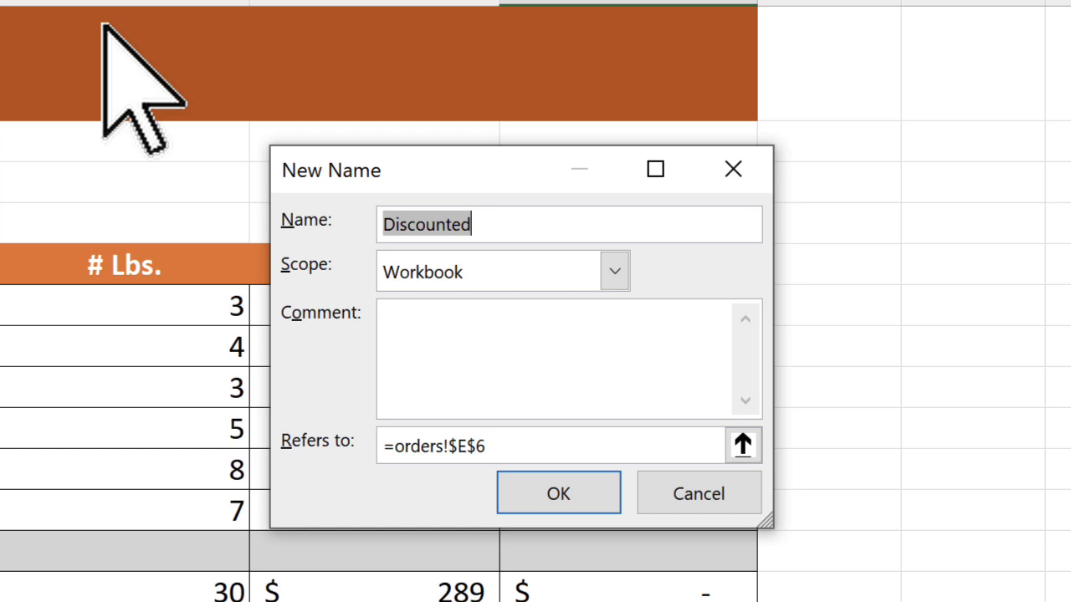
{"action": "type", "text": "D"}
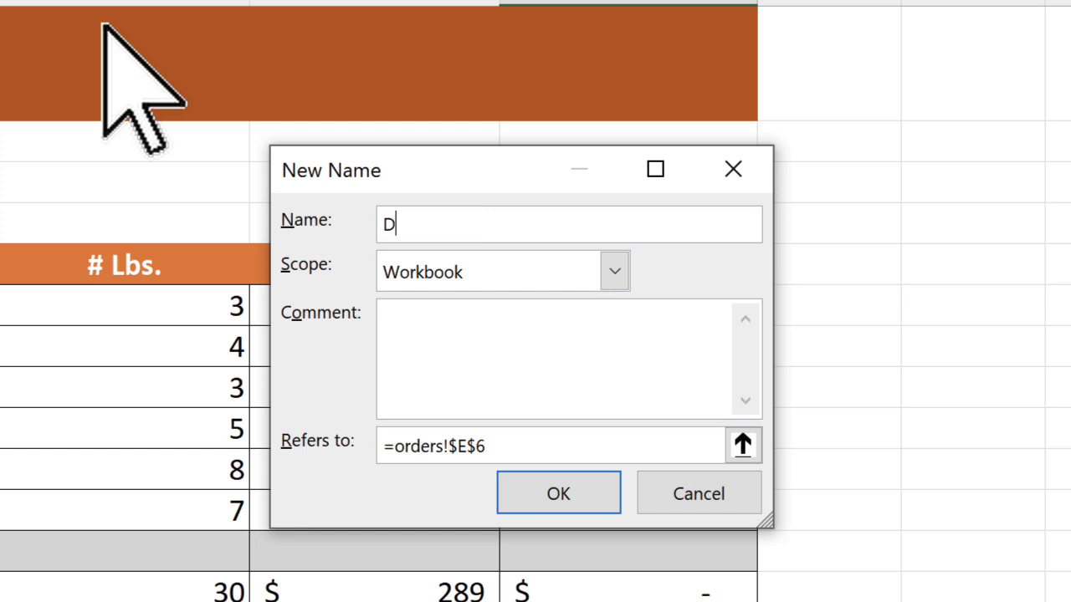
{"action": "type", "text": "iscTotal"}
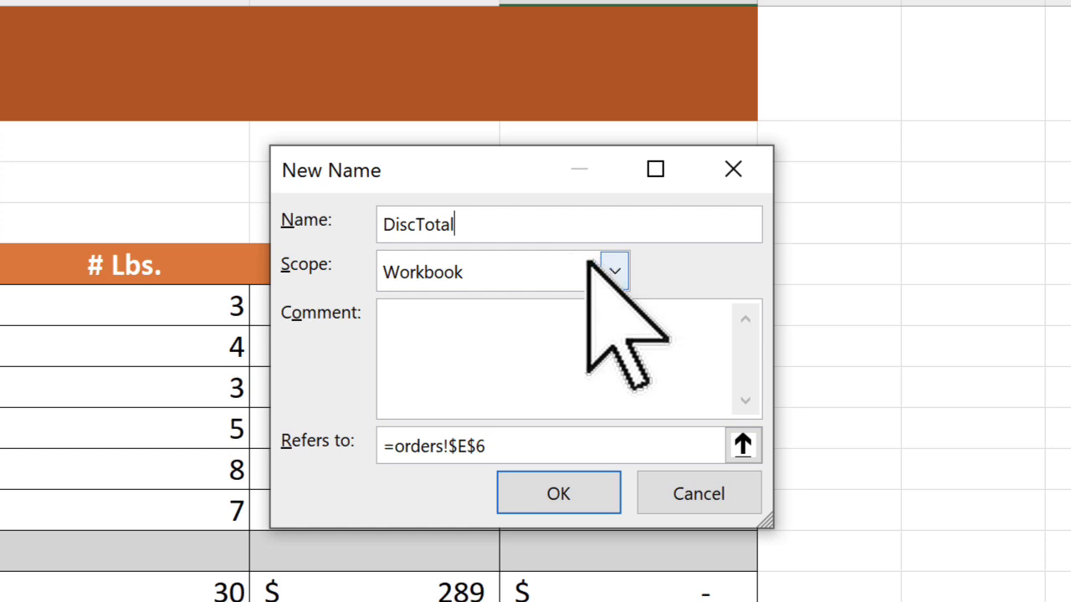
{"action": "left_click", "coordinate": [613, 271]}
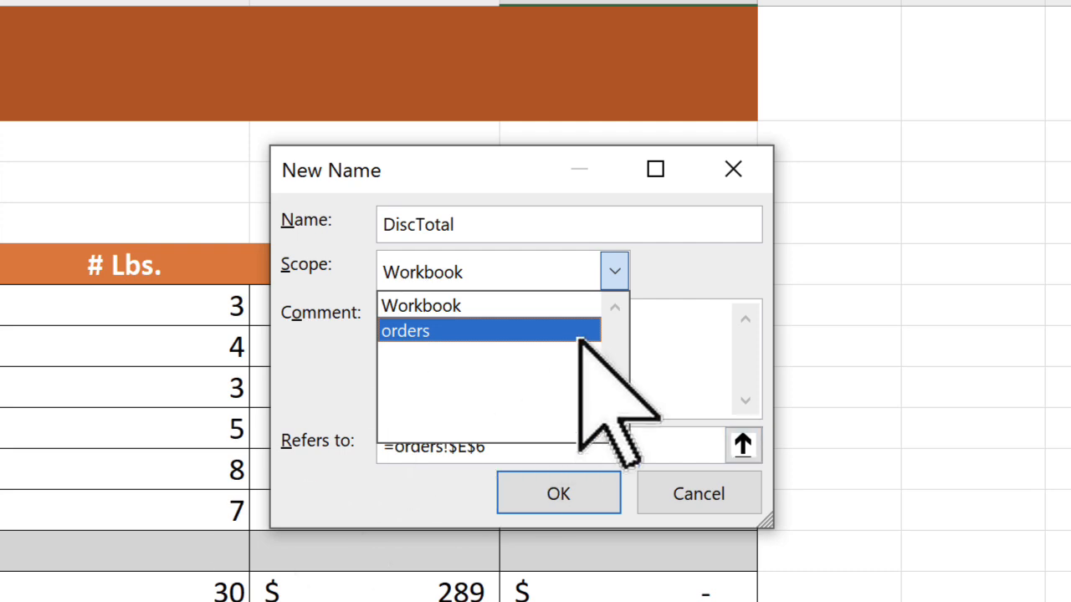
- Keep the Workbook scope and add the comment "pounds = pounds ordered, total = pounds * price" to the DiscTotal name
{"action": "left_click", "coordinate": [682, 334]}
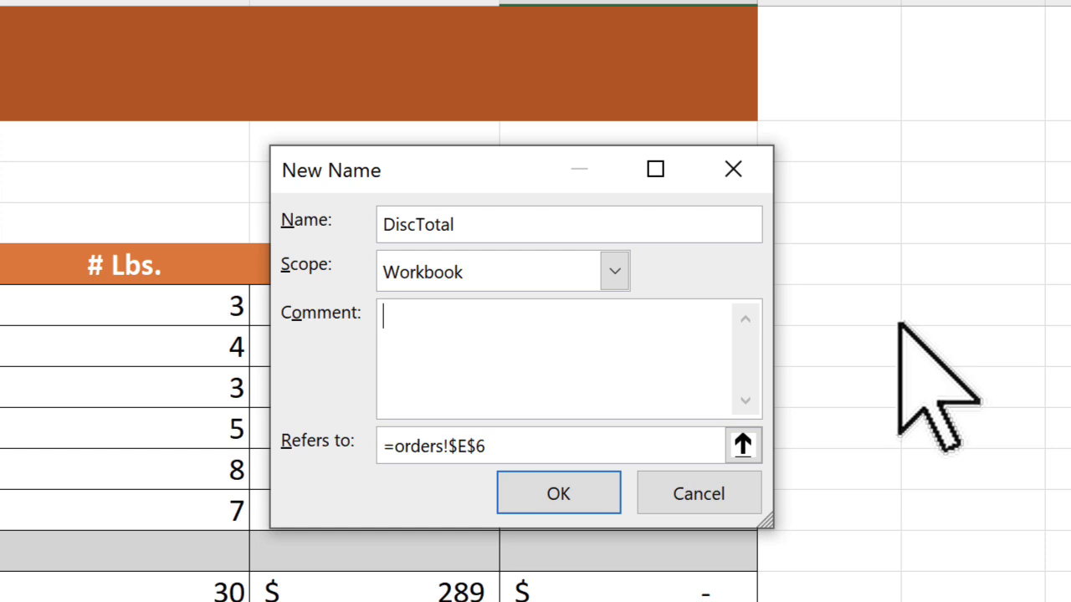
{"action": "type", "text": "pounds ="}
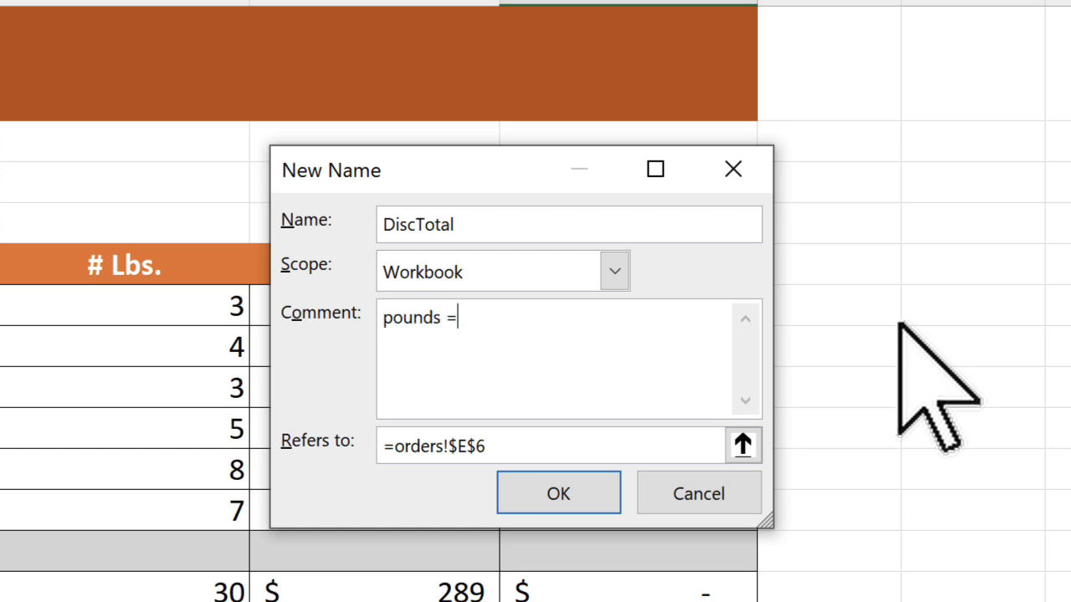
{"action": "type", "text": " pounds "}
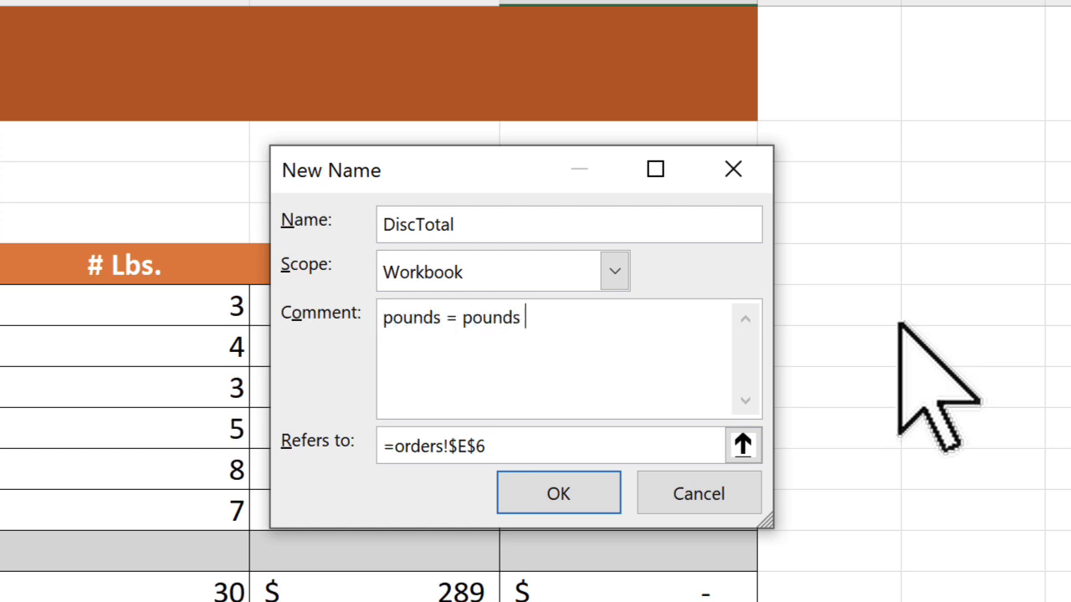
{"action": "type", "text": "ordered,"}
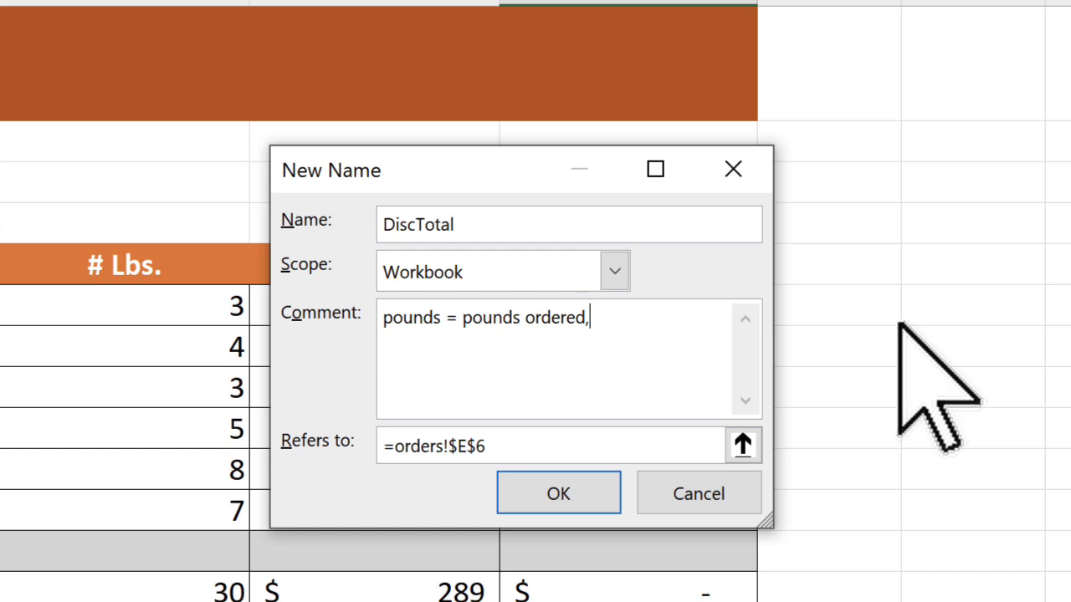
{"action": "type", "text": " total "}
{"action": "type", "text": "= pound"}
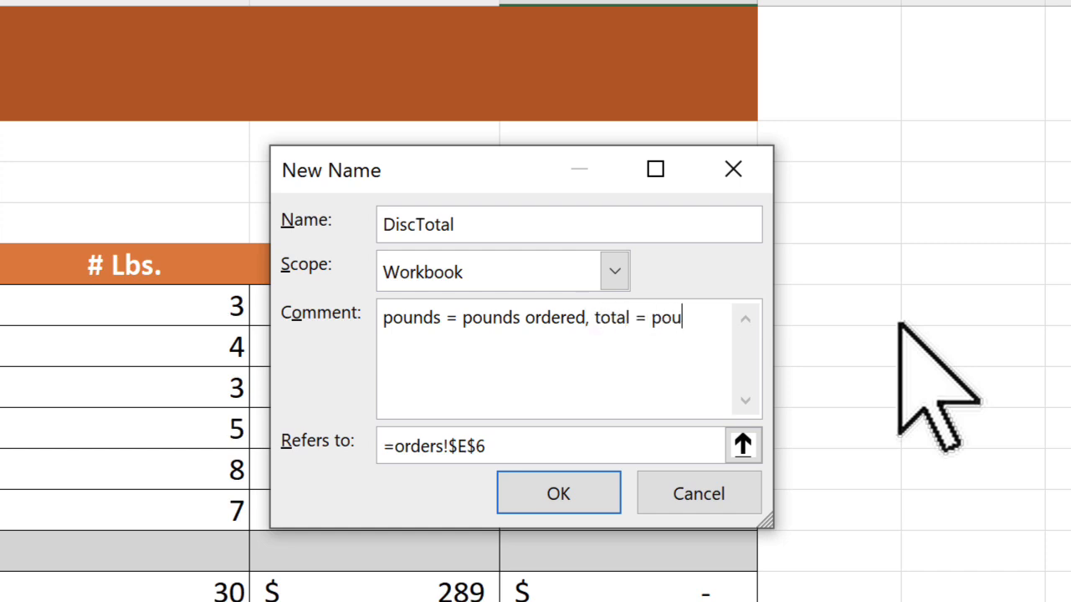
{"action": "type", "text": "s * price"}
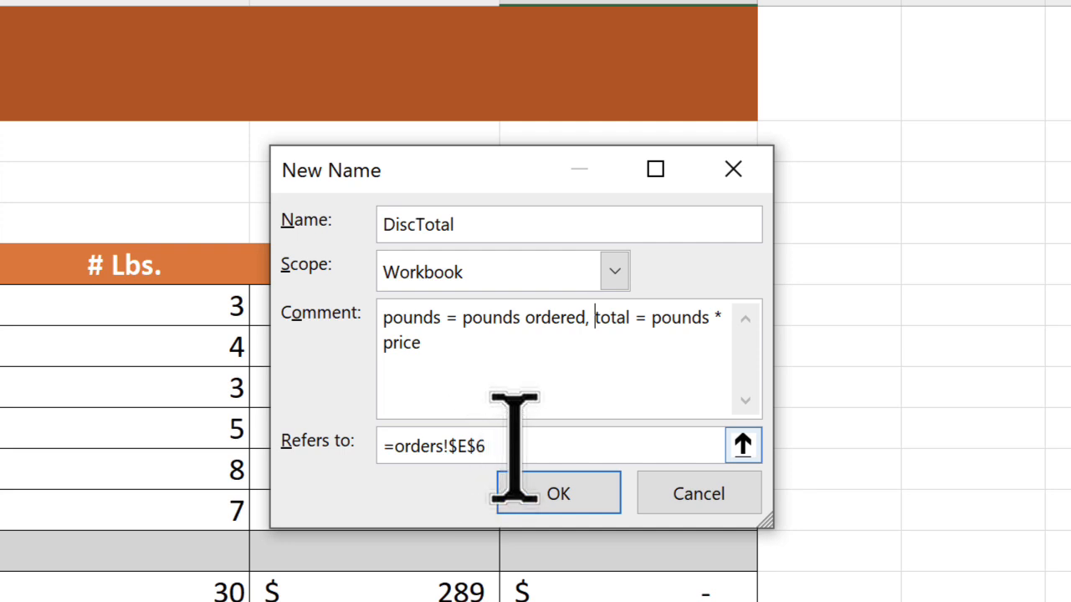
- Replace the DiscTotal reference with the copied =LAMBDA(pounds,total, IF(pounds>=5,total*90%,total)) formula, then save the name and return to the sheet
{"action": "left_click_drag", "start_coordinate": [511, 444], "coordinate": [351, 423]}
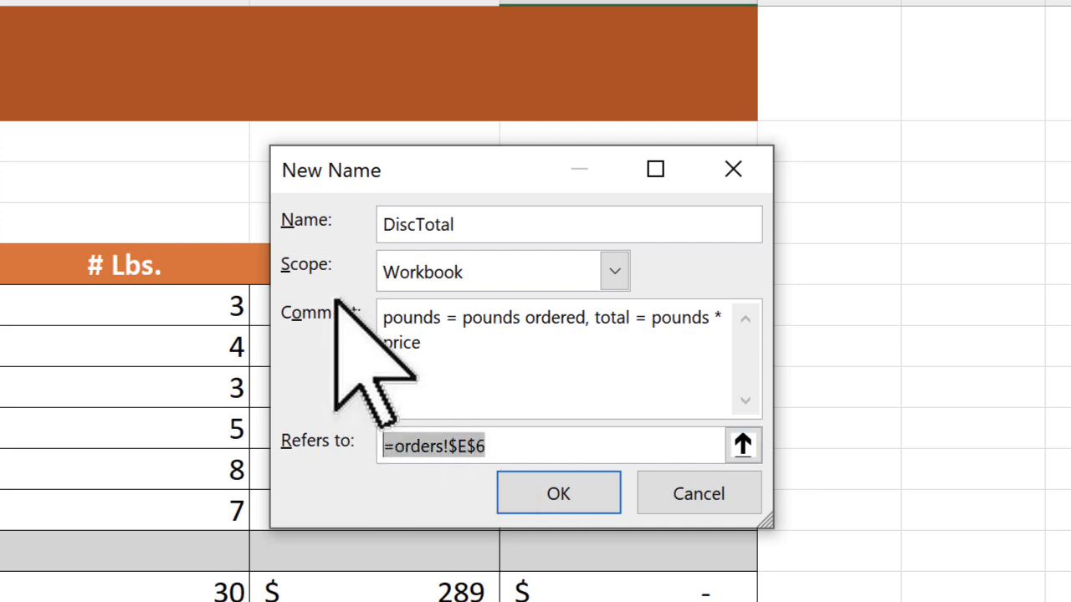
{"action": "key", "text": "Delete"}
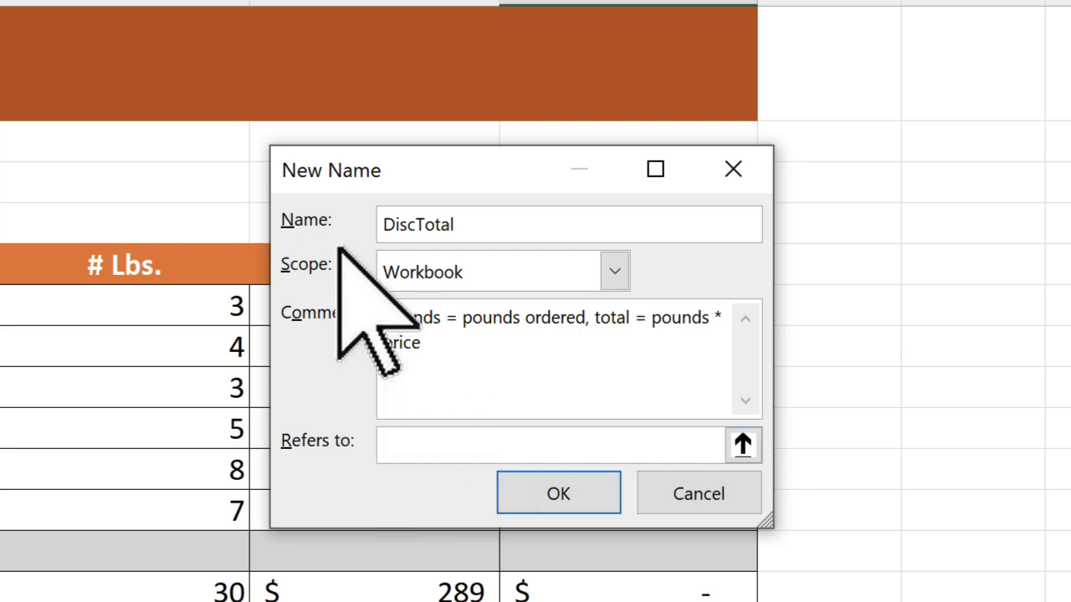
{"action": "key", "text": "ctrl+v"}
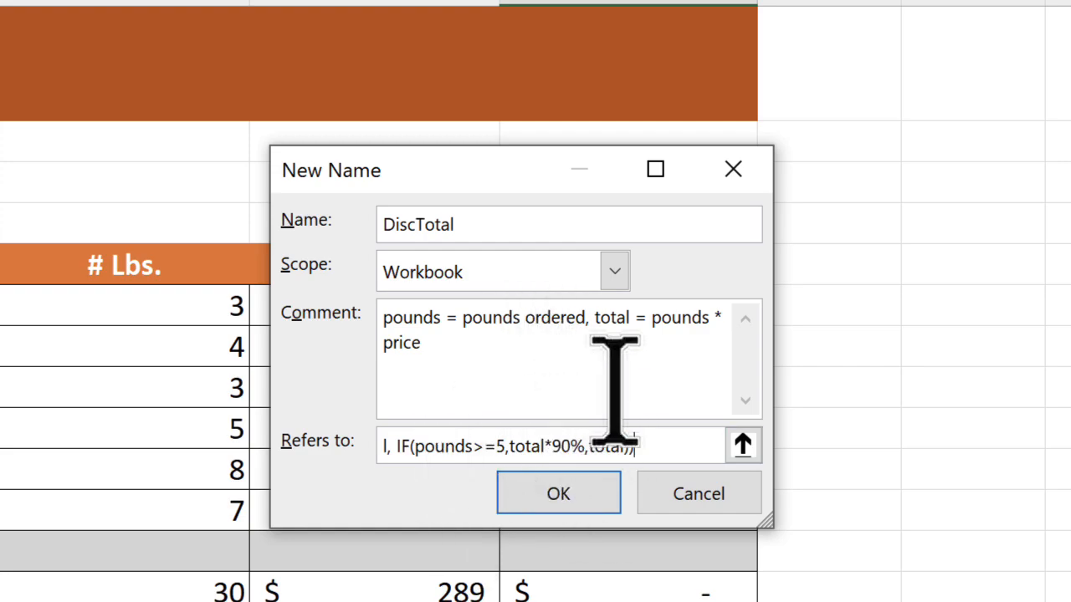
{"action": "left_click", "coordinate": [561, 502]}
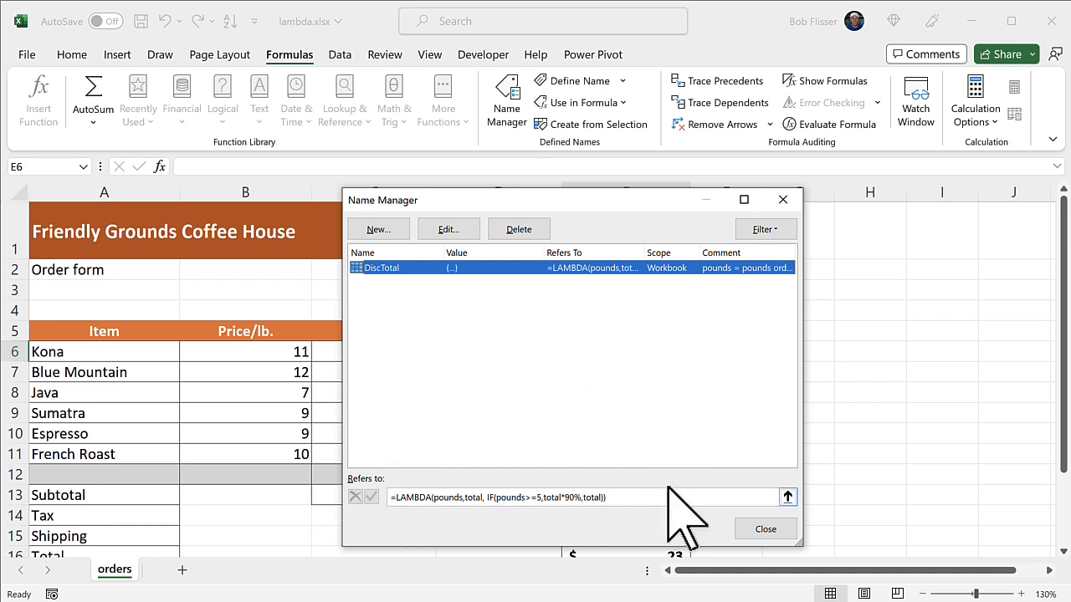
{"action": "left_click", "coordinate": [767, 529]}
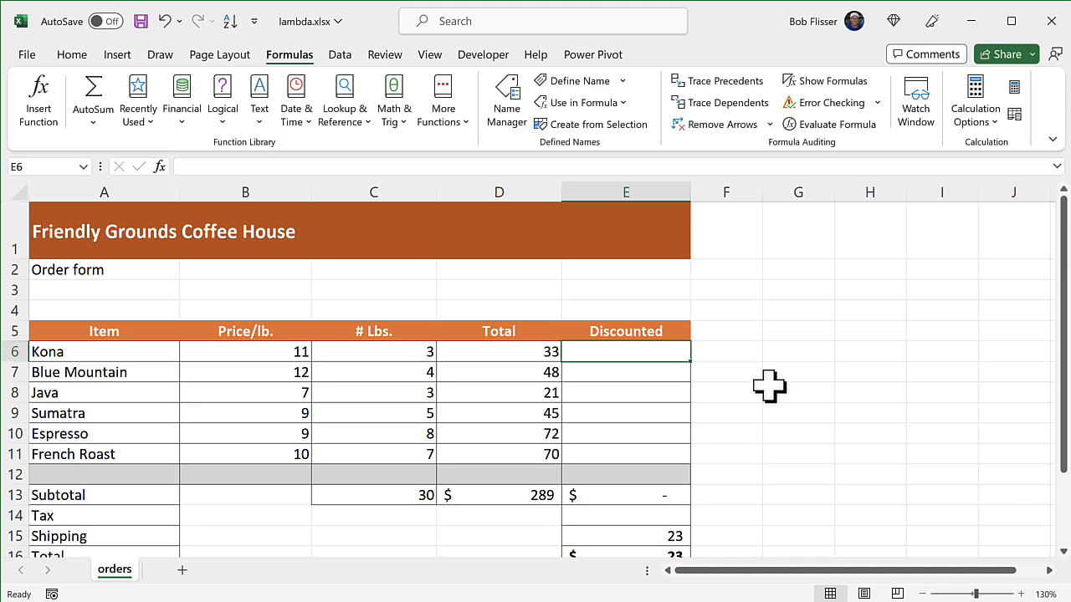
- Enter =DiscTotal(C6,D6) in the Kona row's Discounted cell E6 and fill it down through E11
{"action": "type", "text": "="}
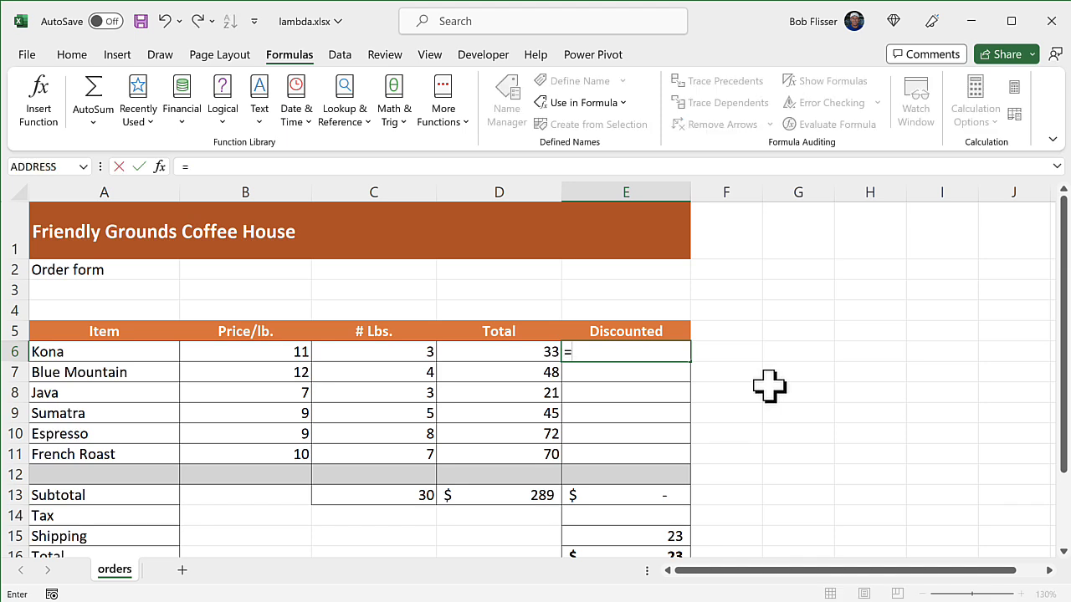
{"action": "type", "text": "disc"}
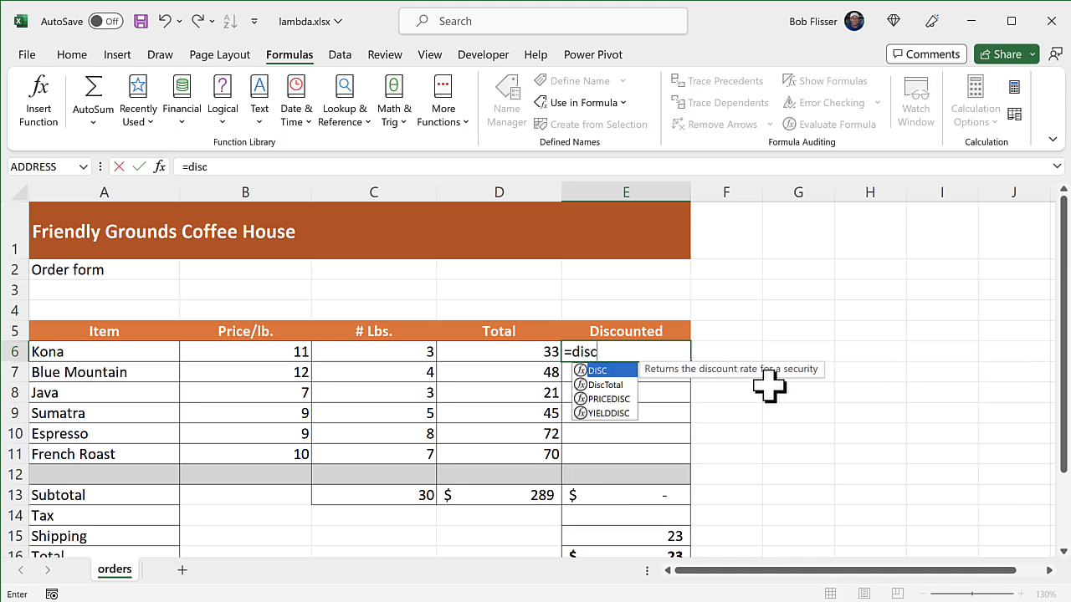
{"action": "key", "text": "Down"}
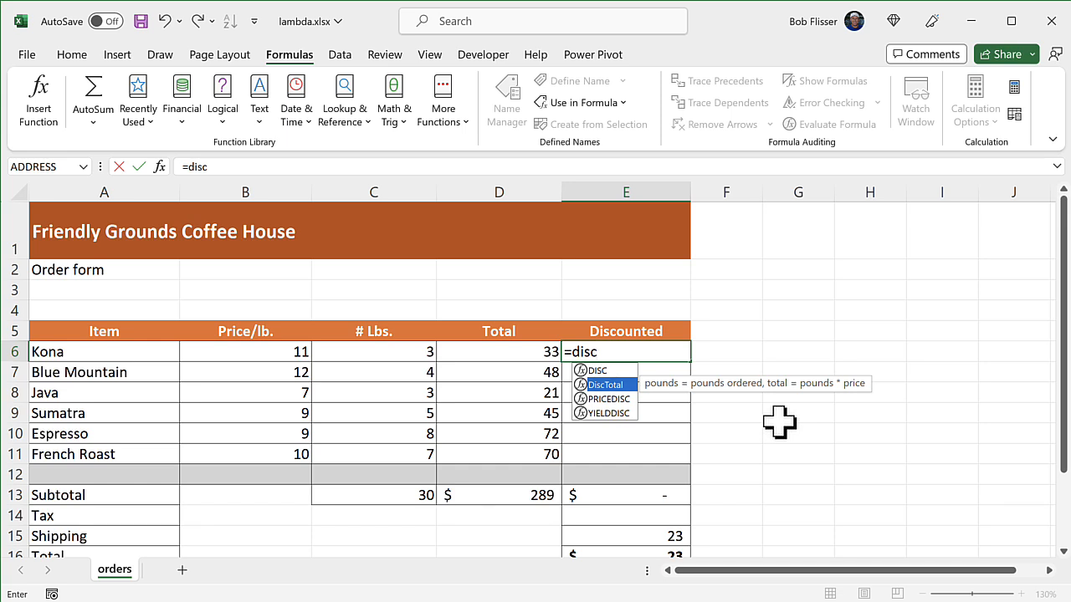
{"action": "key", "text": "Tab"}
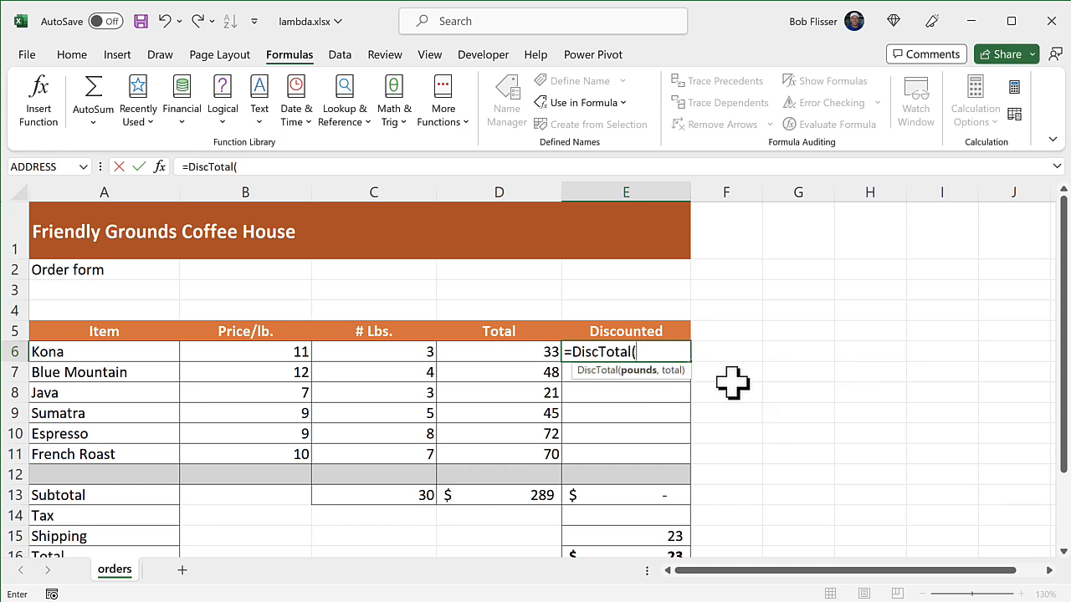
{"action": "left_click", "coordinate": [351, 356]}
{"action": "type", "text": ","}
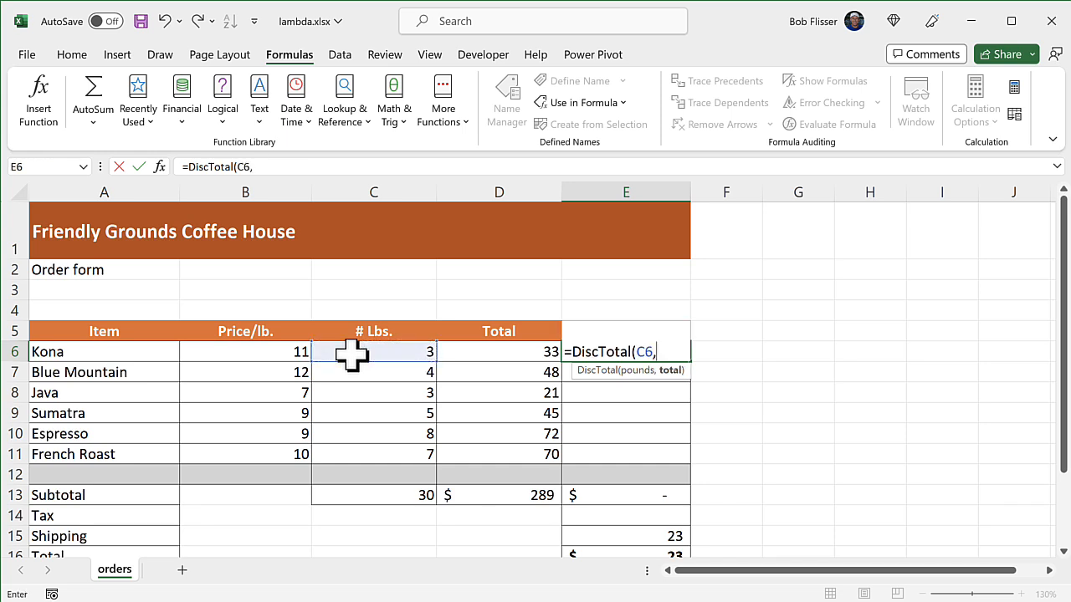
{"action": "left_click", "coordinate": [479, 352]}
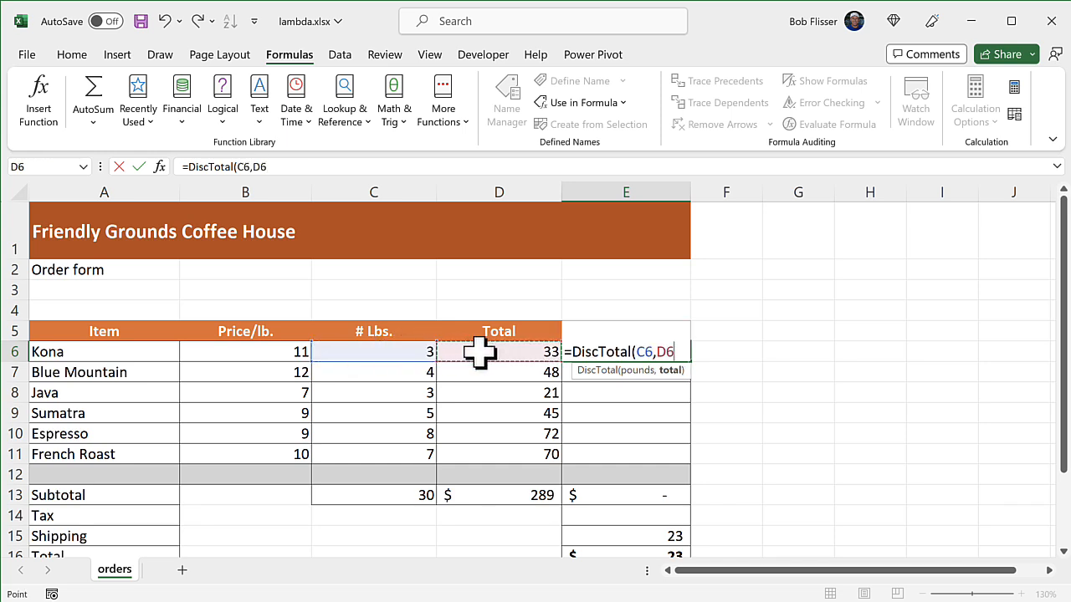
{"action": "type", "text": ")"}
{"action": "key", "text": "ctrl+Return"}
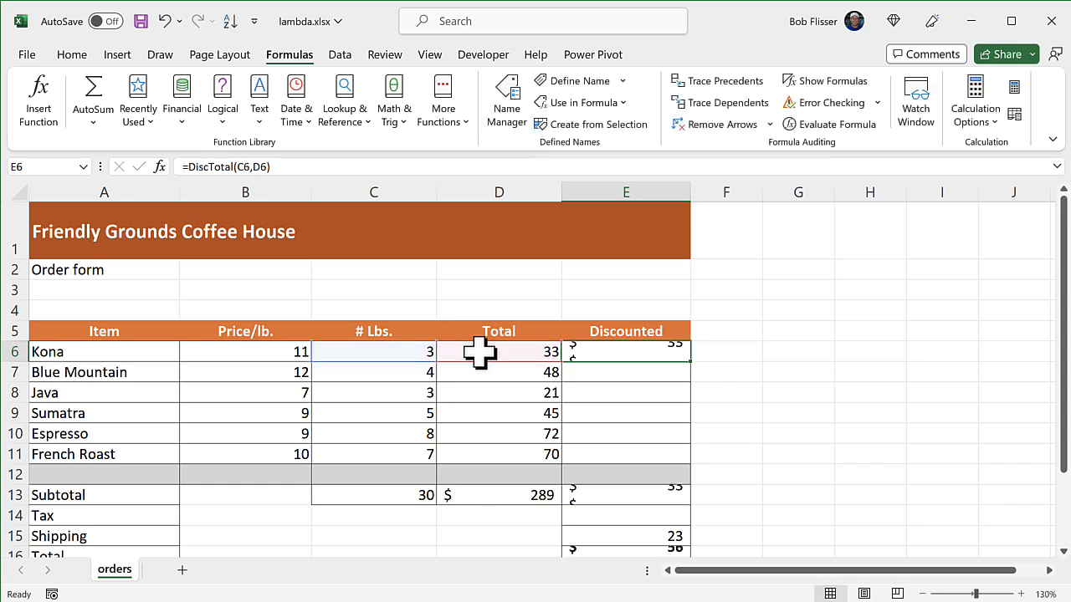
{"action": "double_click", "coordinate": [688, 362]}
{"action": "left_click", "coordinate": [641, 350]}
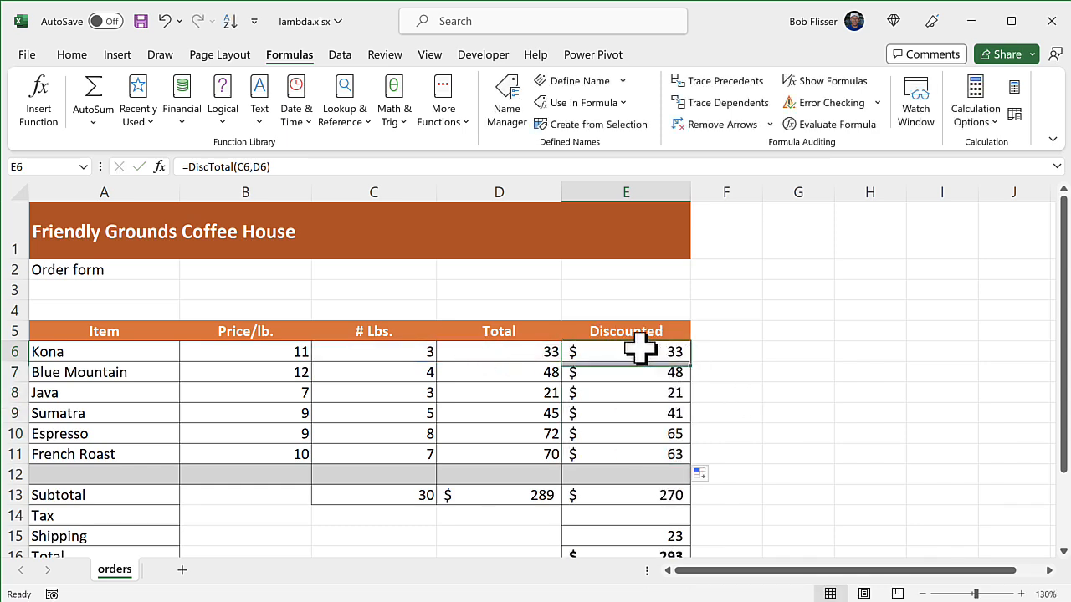
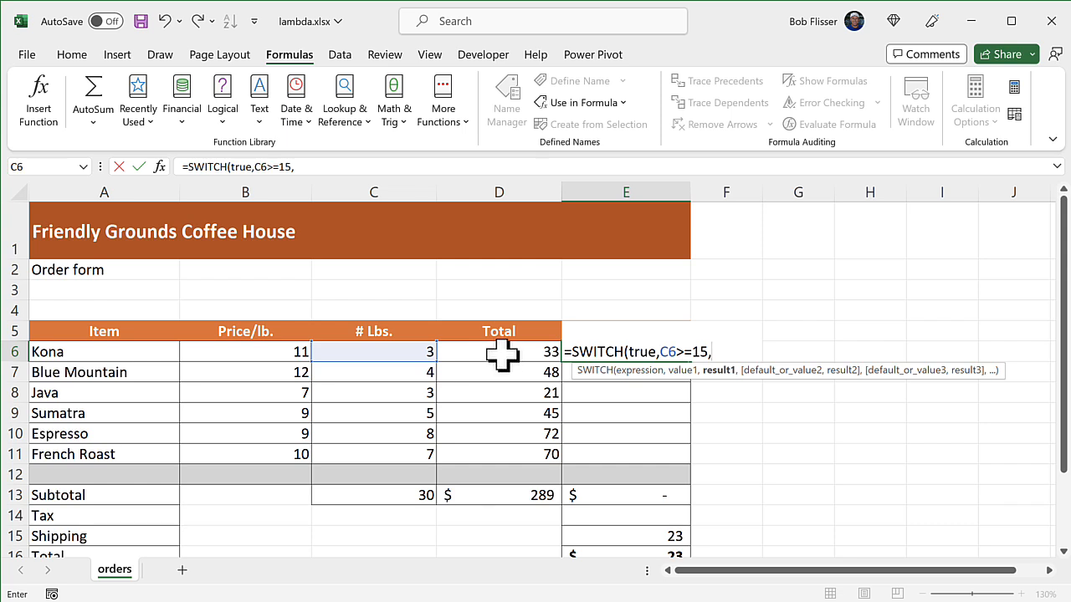
- Continue the SWITCH formula in E6 with D6*80% as the first result, plus the condition C6>=10 with result D6*85%
{"action": "left_click", "coordinate": [502, 355]}
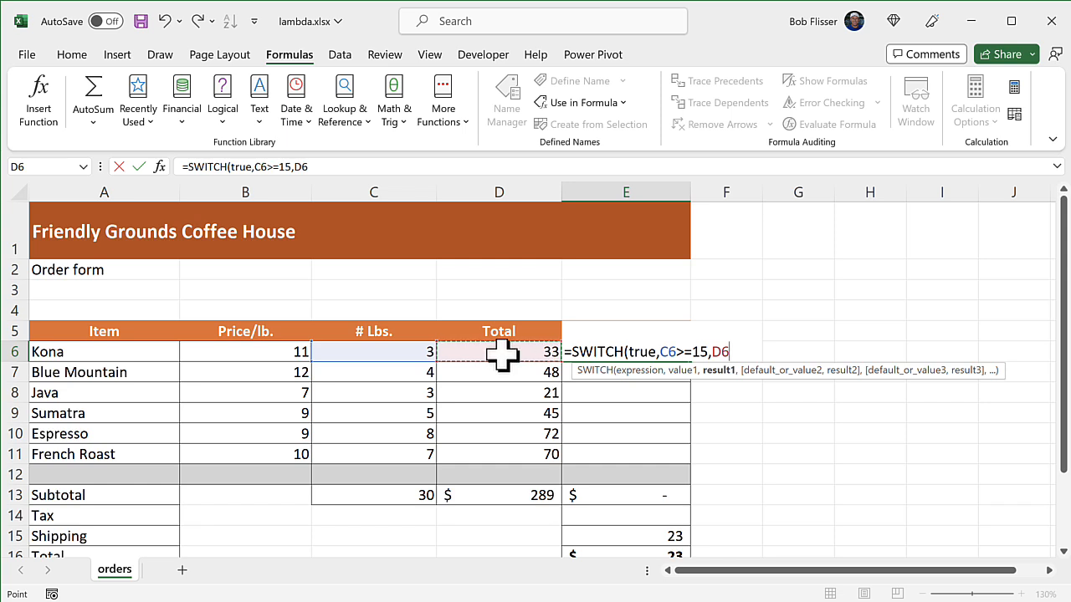
{"action": "type", "text": "*80"}
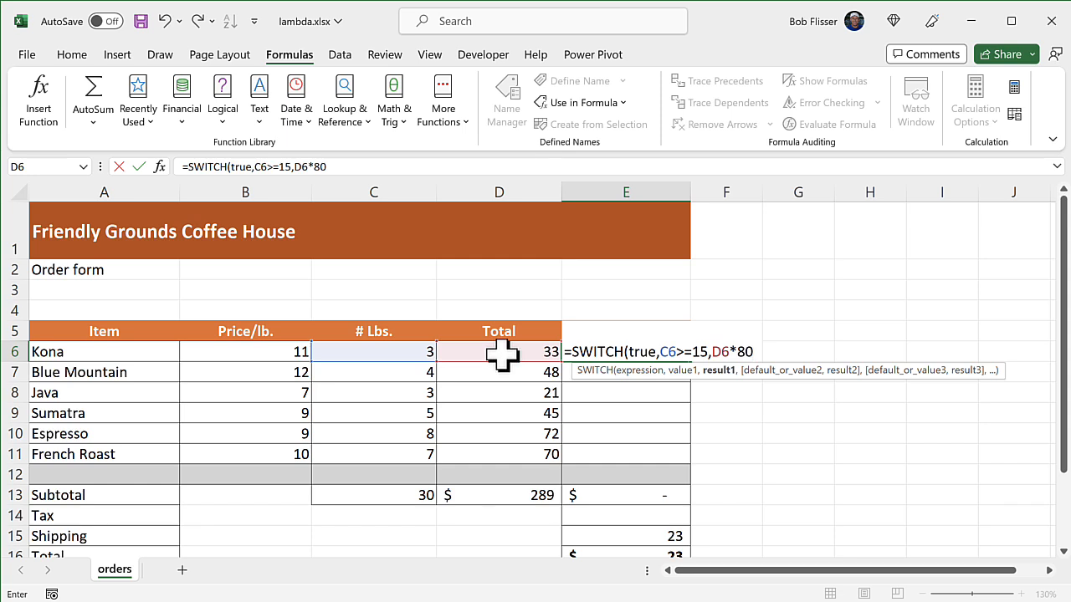
{"action": "type", "text": "%,"}
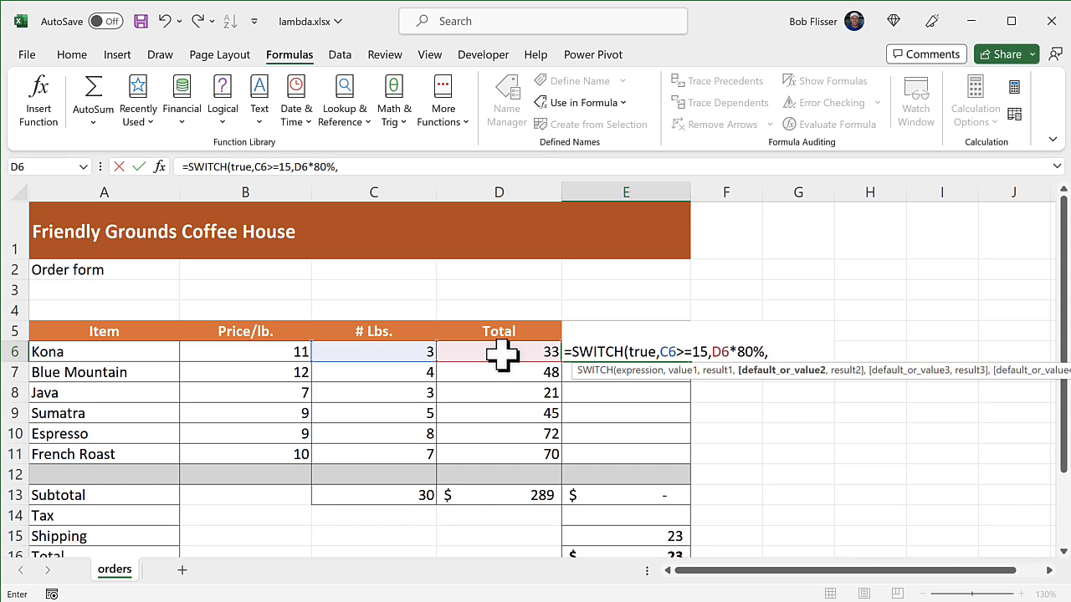
{"action": "left_click", "coordinate": [374, 352]}
{"action": "type", "text": ">"}
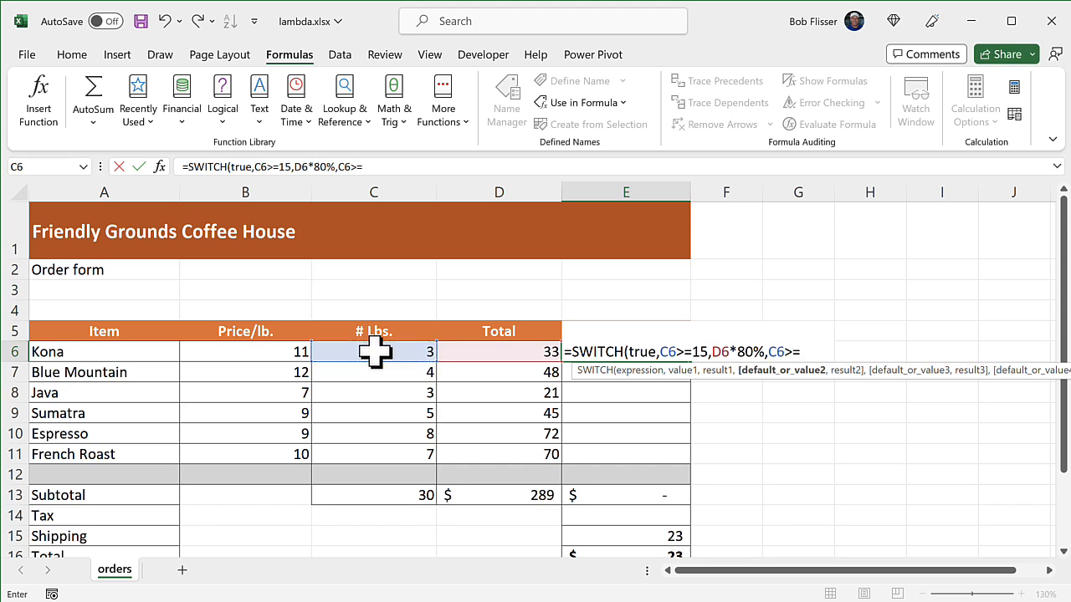
{"action": "type", "text": "=10,"}
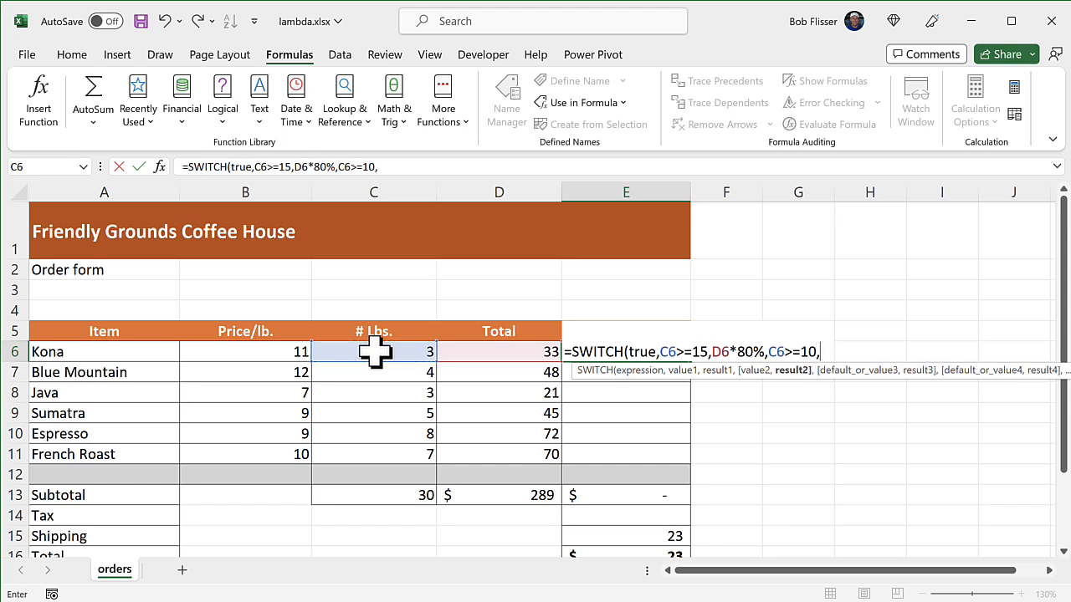
{"action": "left_click", "coordinate": [500, 354]}
{"action": "type", "text": "*"}
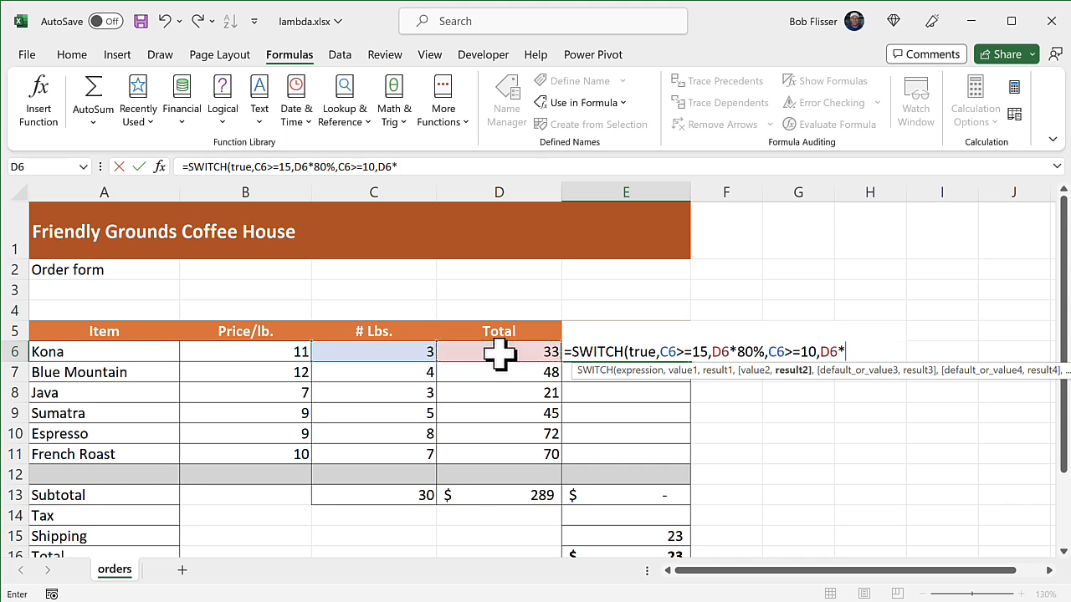
{"action": "type", "text": "85%,"}
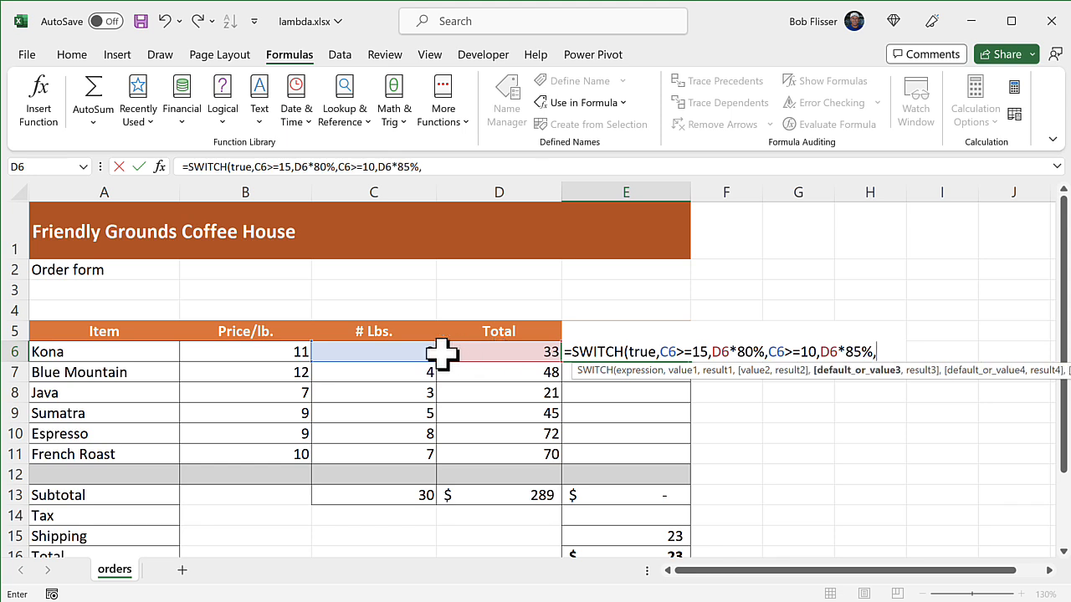
- Complete the SWITCH formula in E6 with the condition C6>=5, result D6*90% and default D6, keeping E6 selected
{"action": "left_click", "coordinate": [378, 352]}
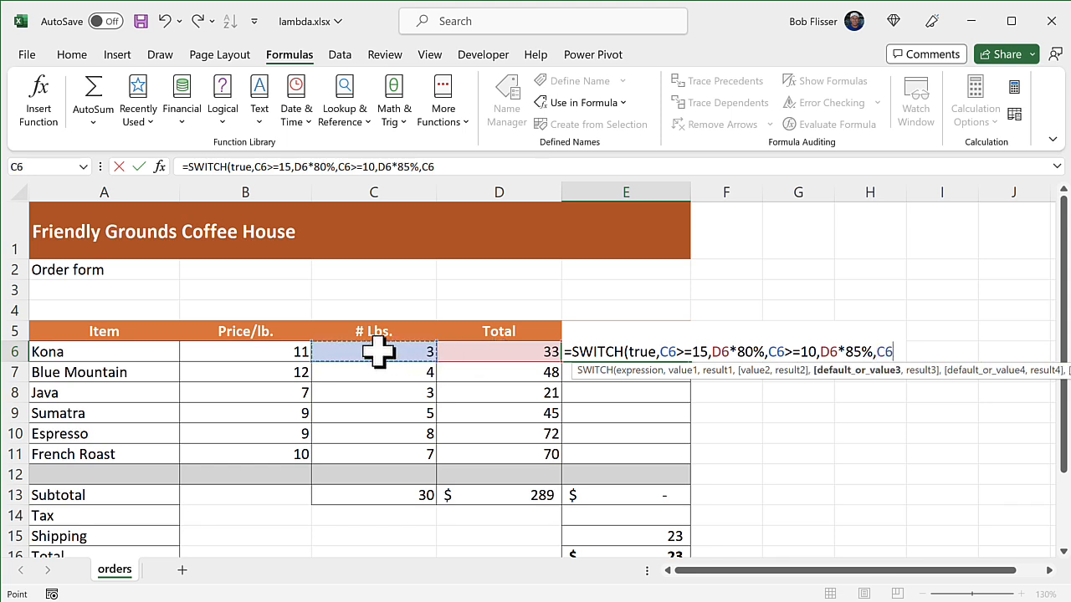
{"action": "type", "text": ">="}
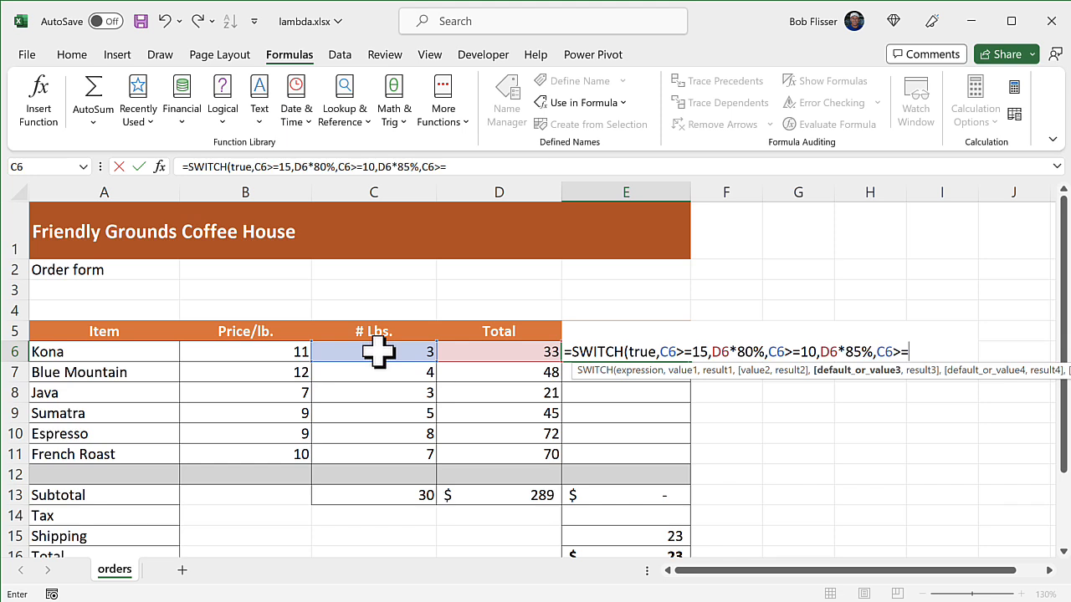
{"action": "type", "text": "5,"}
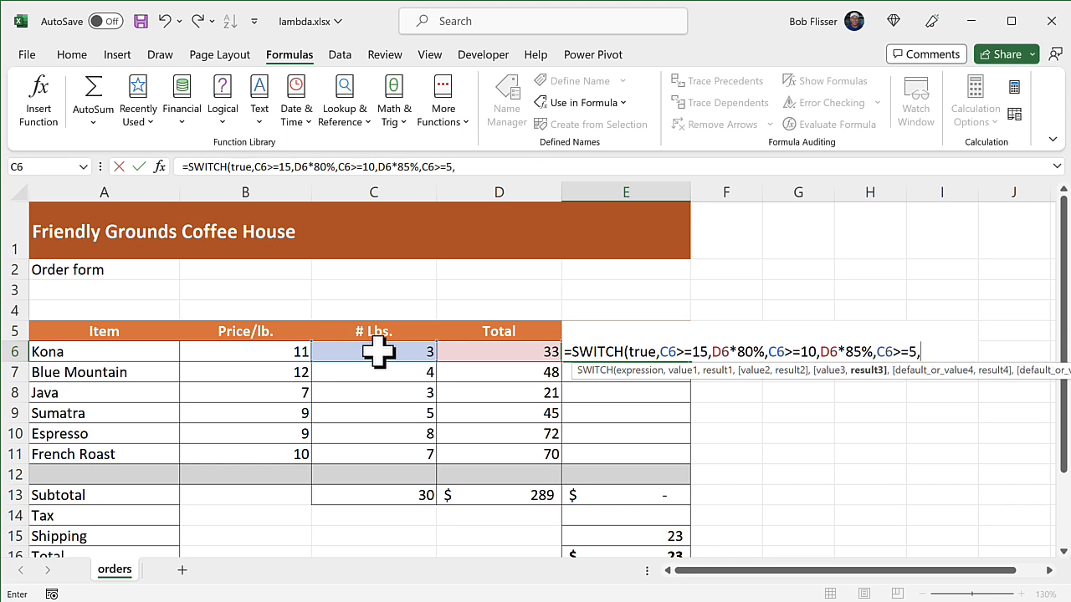
{"action": "left_click", "coordinate": [513, 355]}
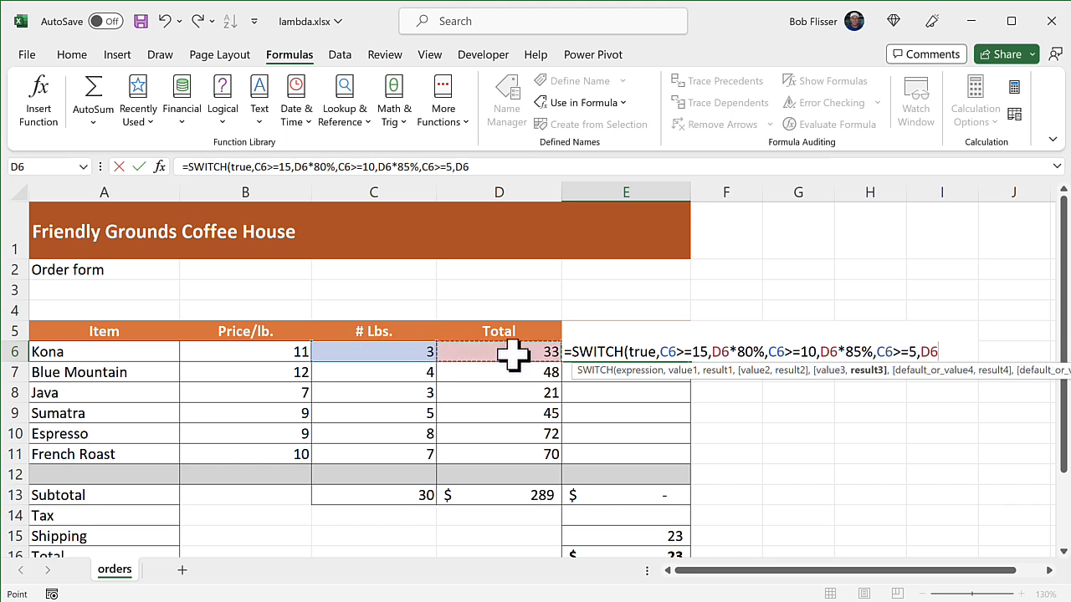
{"action": "type", "text": "*90"}
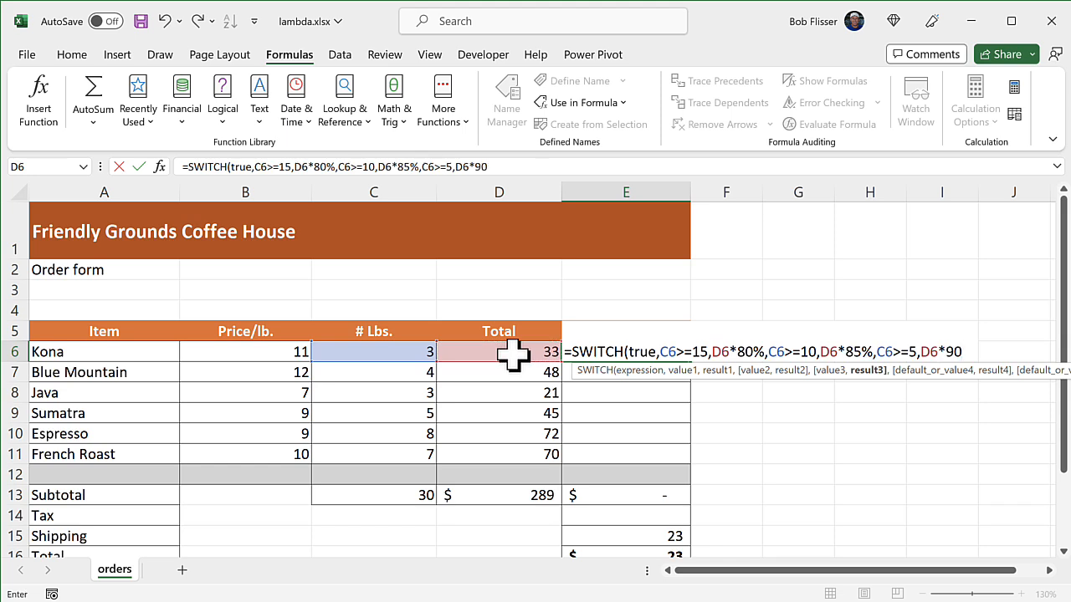
{"action": "type", "text": "%,"}
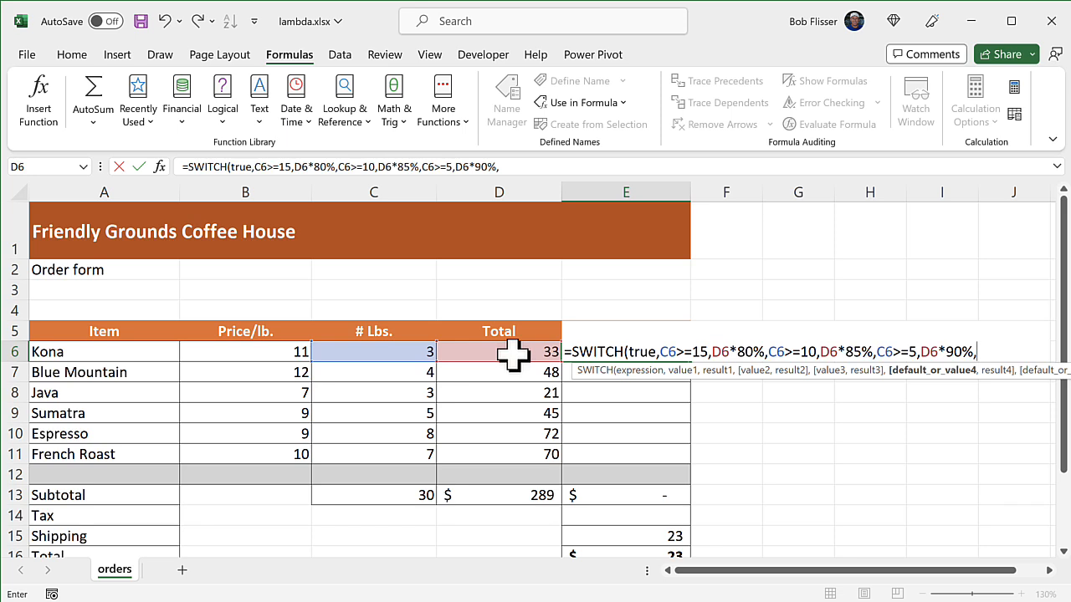
{"action": "left_click", "coordinate": [512, 355]}
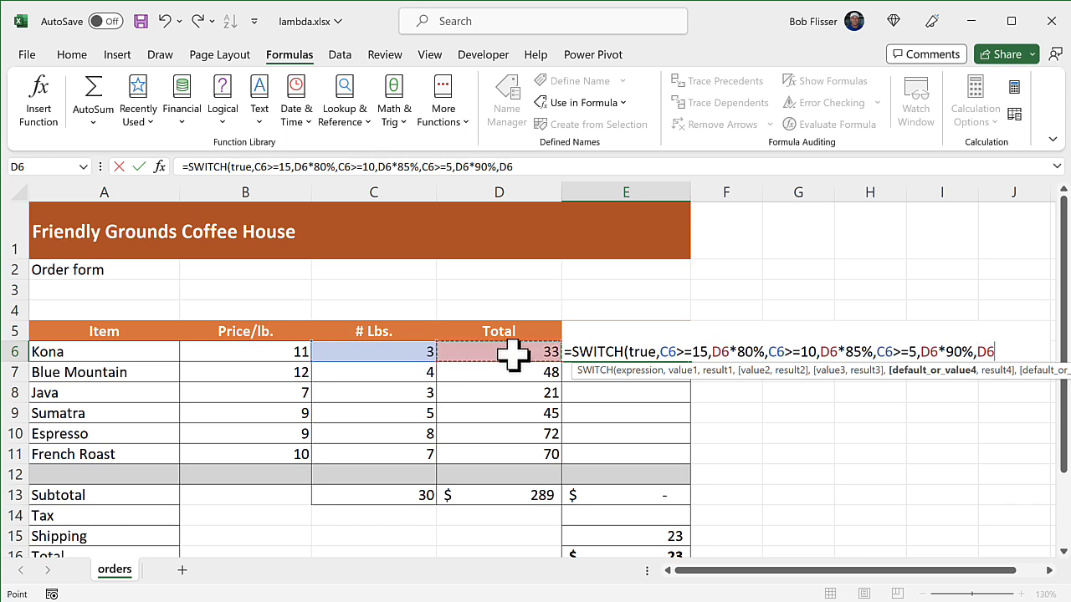
{"action": "type", "text": ")"}
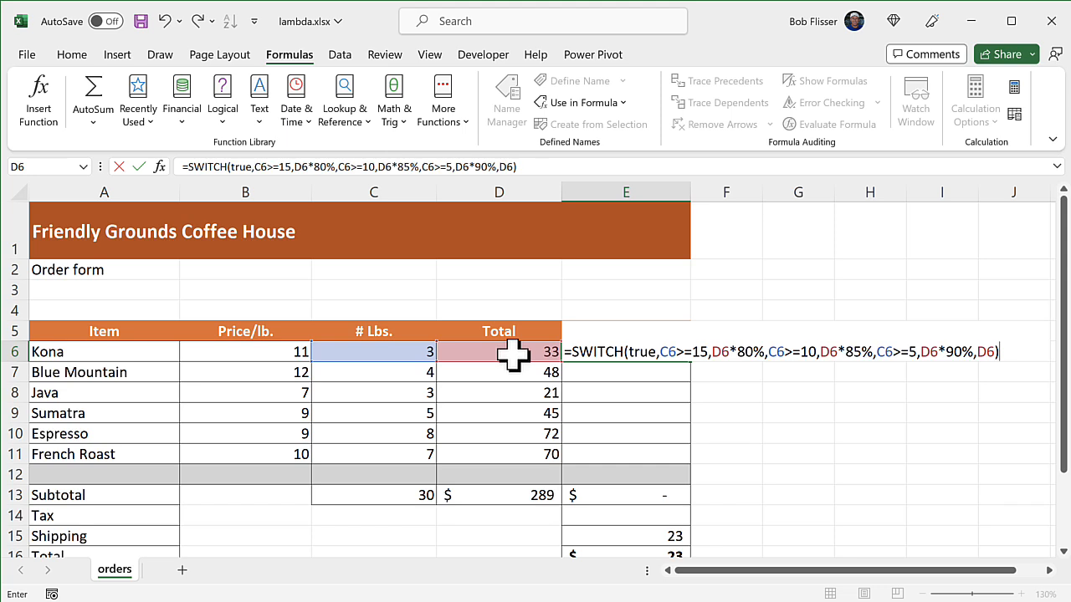
{"action": "key", "text": "ctrl+Return"}
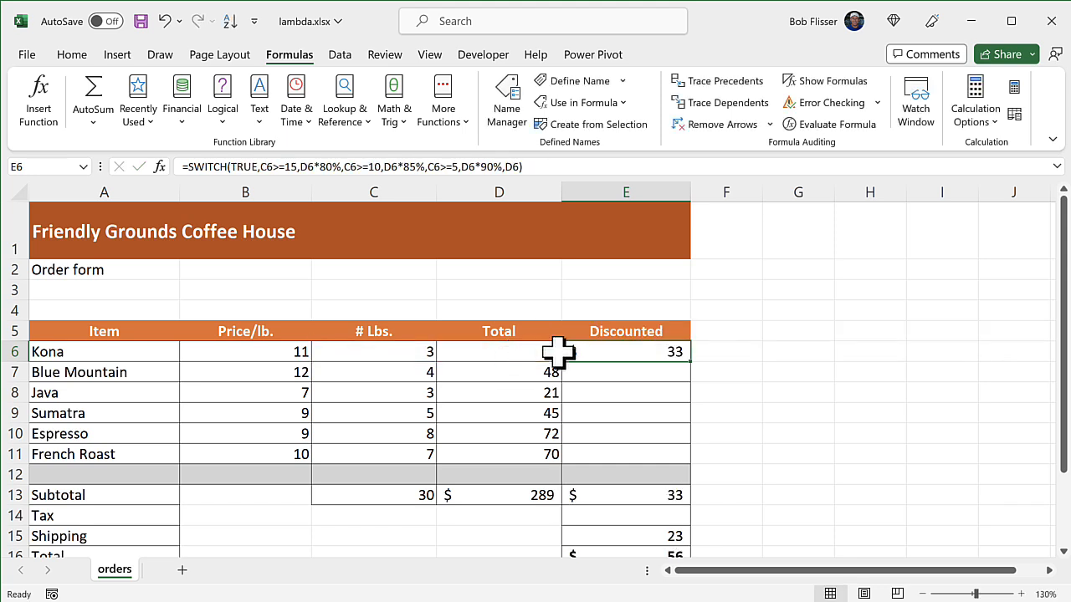
- Fill the SWITCH formula down through E11 and check the pounds, totals and discounted values in rows 6–8 and 9–11
{"action": "double_click", "coordinate": [690, 362]}
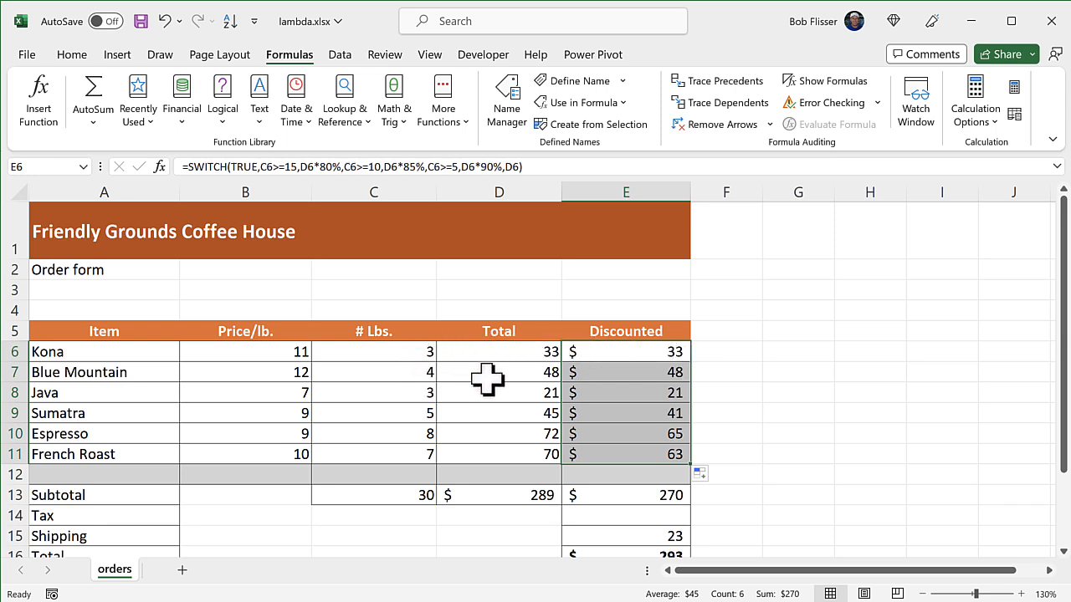
{"action": "left_click_drag", "start_coordinate": [410, 351], "coordinate": [608, 393]}
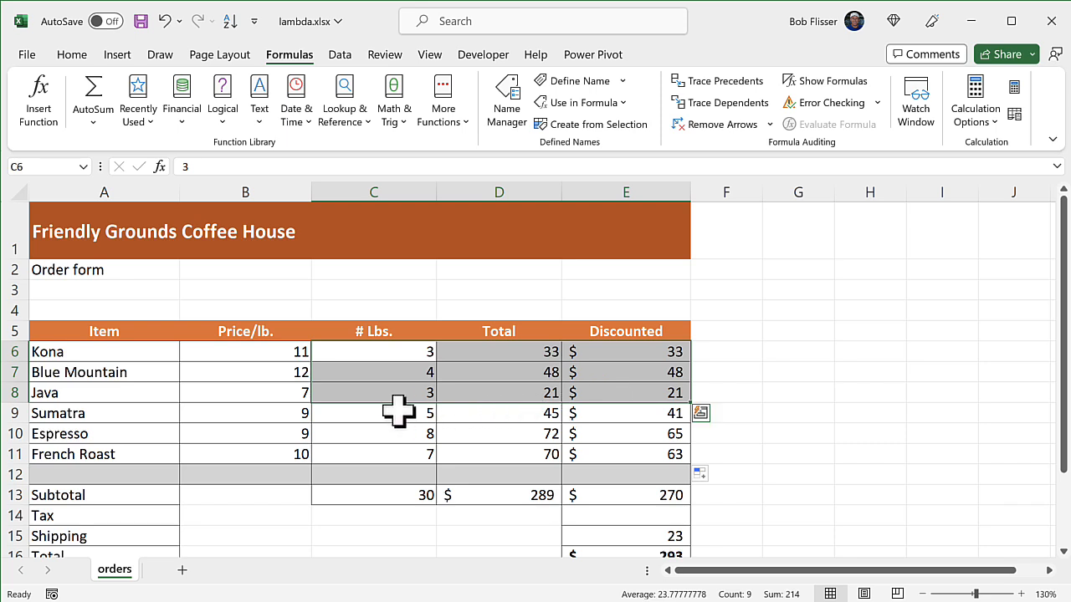
{"action": "left_click_drag", "start_coordinate": [399, 411], "coordinate": [628, 447]}
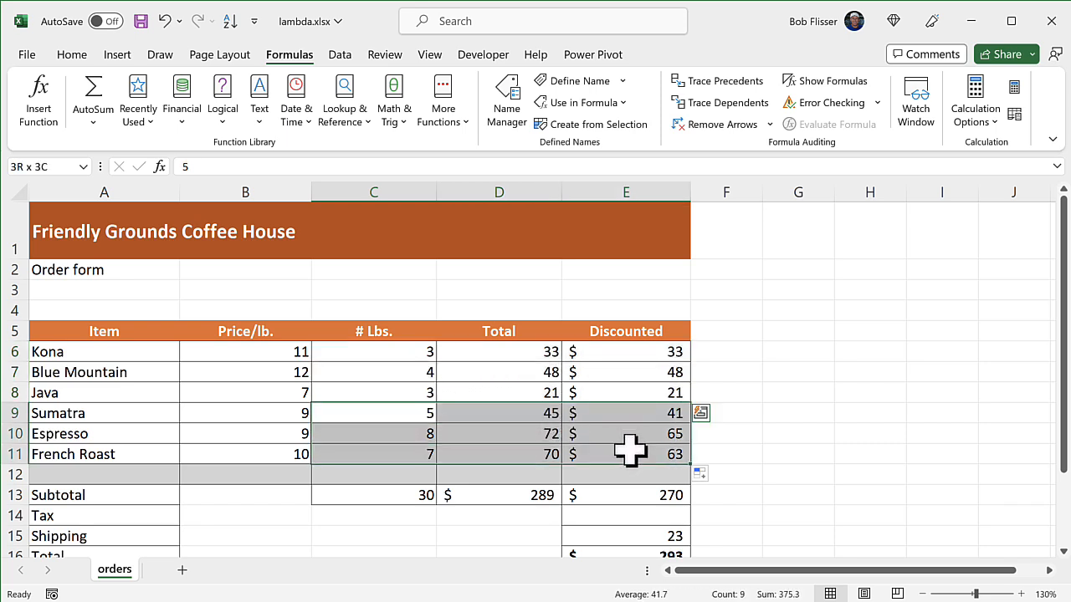
- Copy the full SWITCH formula text from the Kona row's Discounted cell E6, leaving the cell unchanged
{"action": "left_click", "coordinate": [652, 353]}
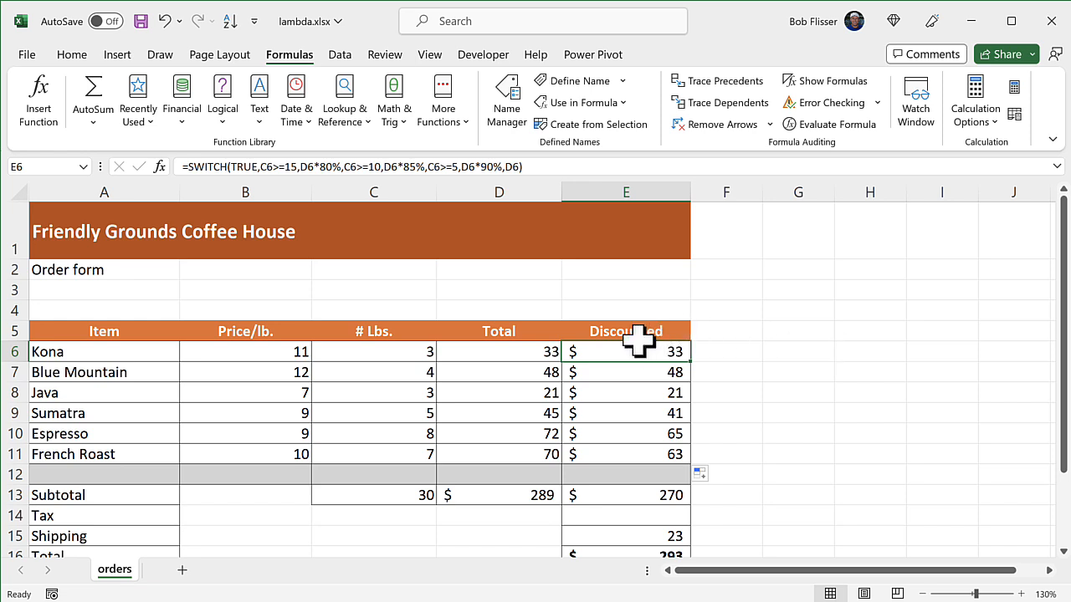
{"action": "double_click", "coordinate": [636, 352]}
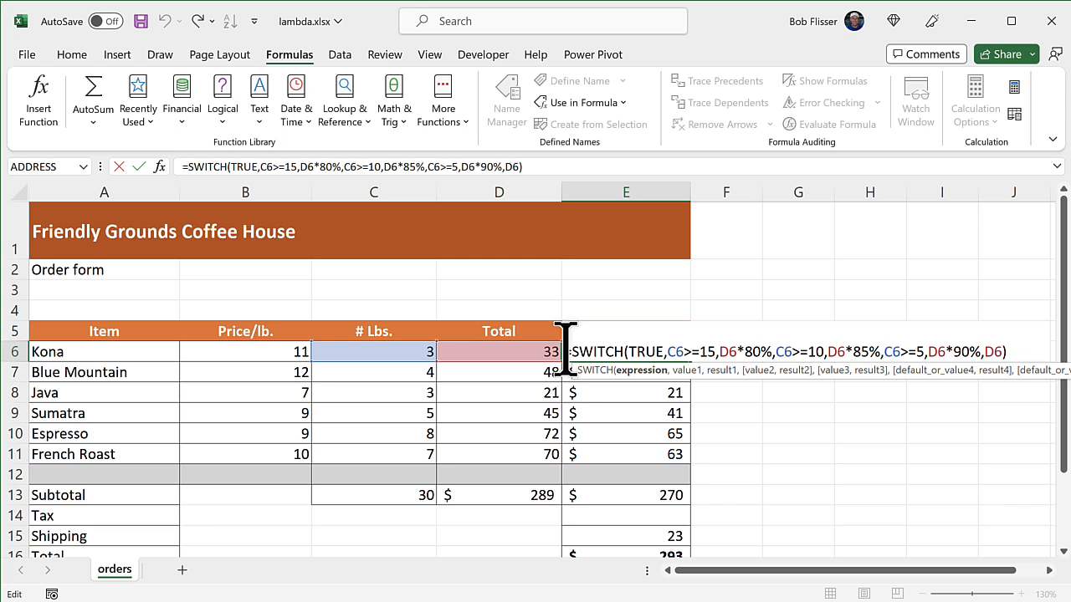
{"action": "left_click_drag", "start_coordinate": [566, 350], "coordinate": [1014, 350]}
{"action": "key", "text": "ctrl+c"}
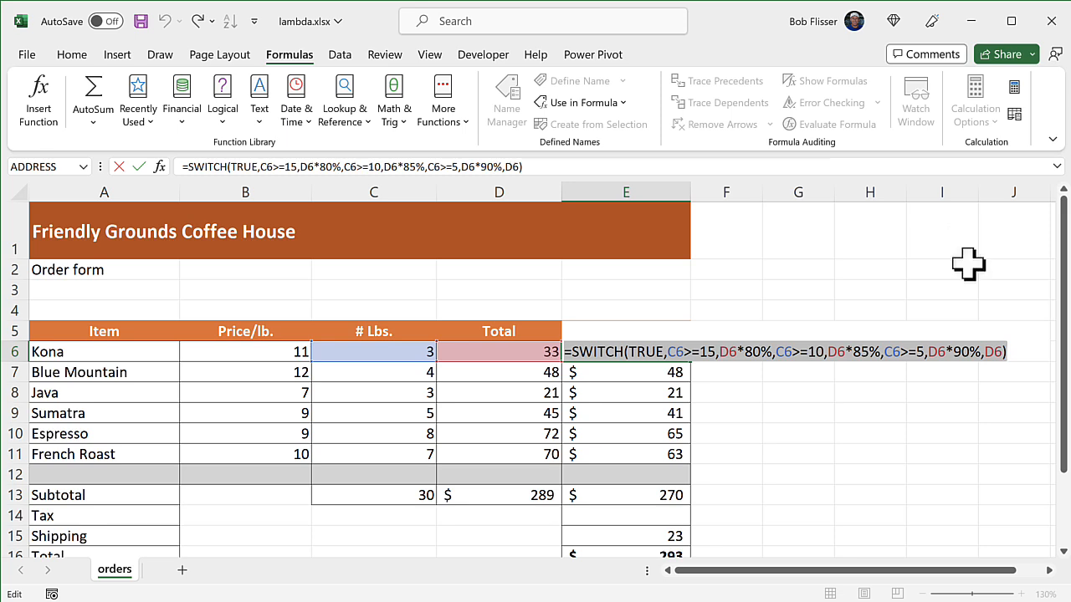
{"action": "key", "text": "Escape"}
- Clear the SWITCH formulas from the Discounted cells E6 through E11
{"action": "key", "text": "shift+Down"}
{"action": "key", "text": "shift+Down"}
{"action": "key", "text": "shift+Down"}
{"action": "key", "text": "shift+Down"}
{"action": "key", "text": "shift+Down"}
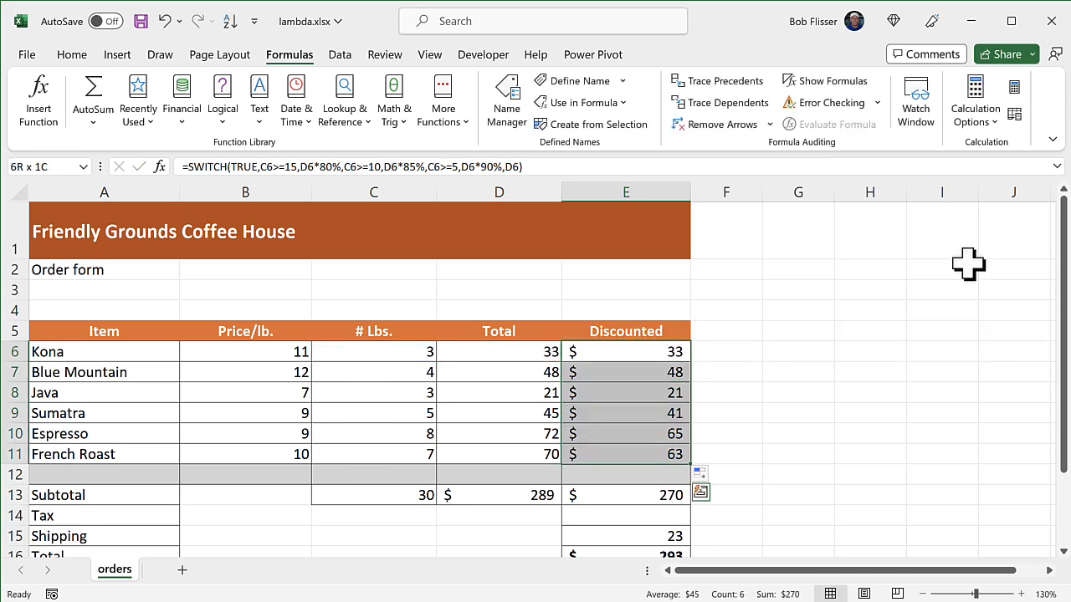
{"action": "key", "text": "Delete"}
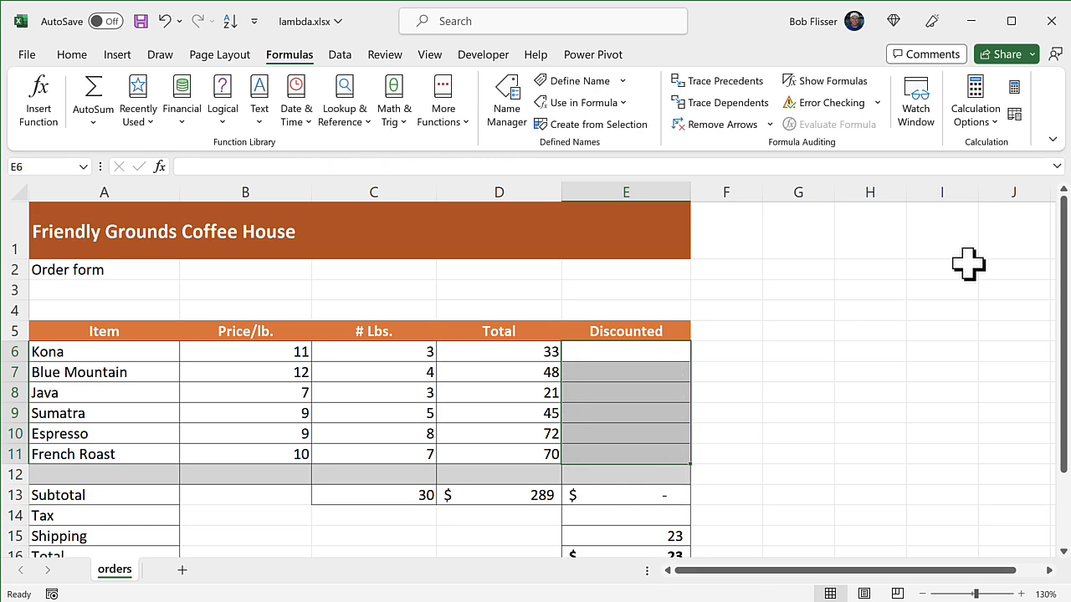
- With E6 selected, start a workbook-scoped name SlidingDisc with the comment "pounds= pounds ordered, total = pounds * price"
{"action": "left_click", "coordinate": [626, 356]}
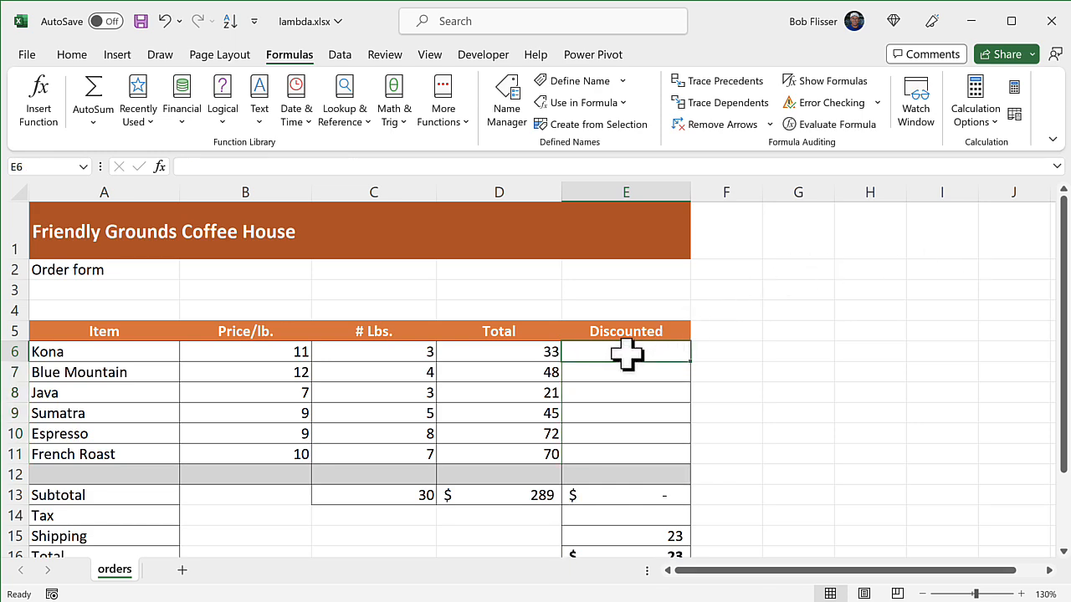
{"action": "left_click", "coordinate": [517, 91]}
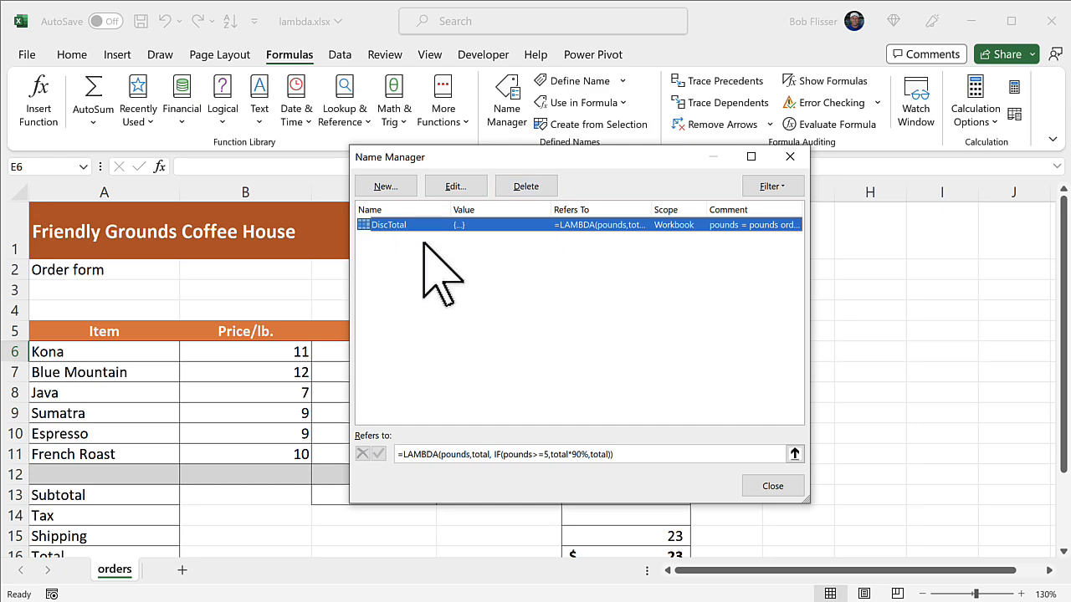
{"action": "left_click", "coordinate": [385, 186]}
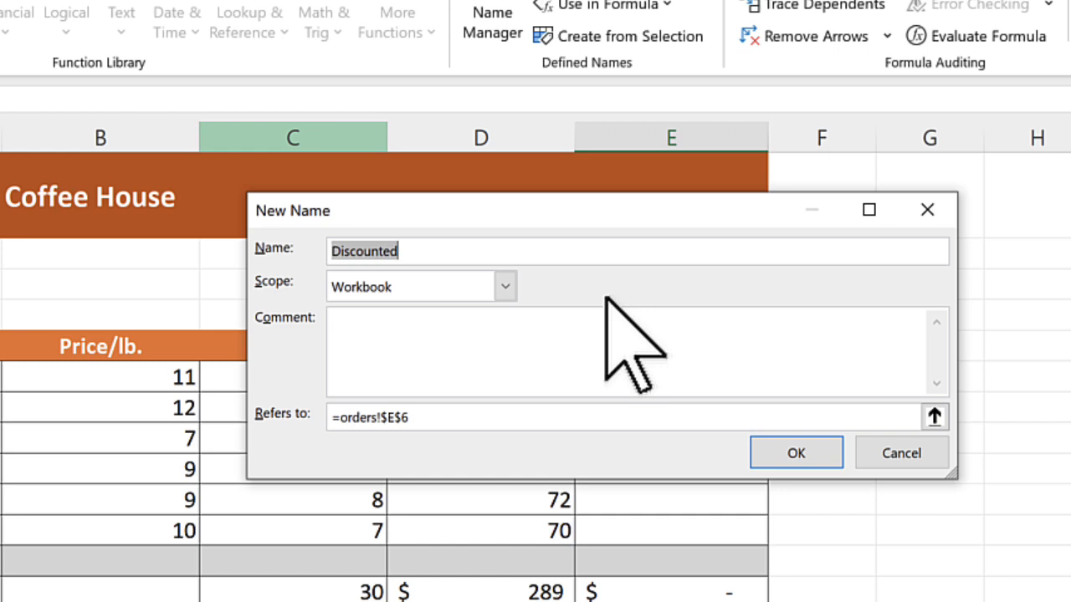
{"action": "type", "text": "SlidingD"}
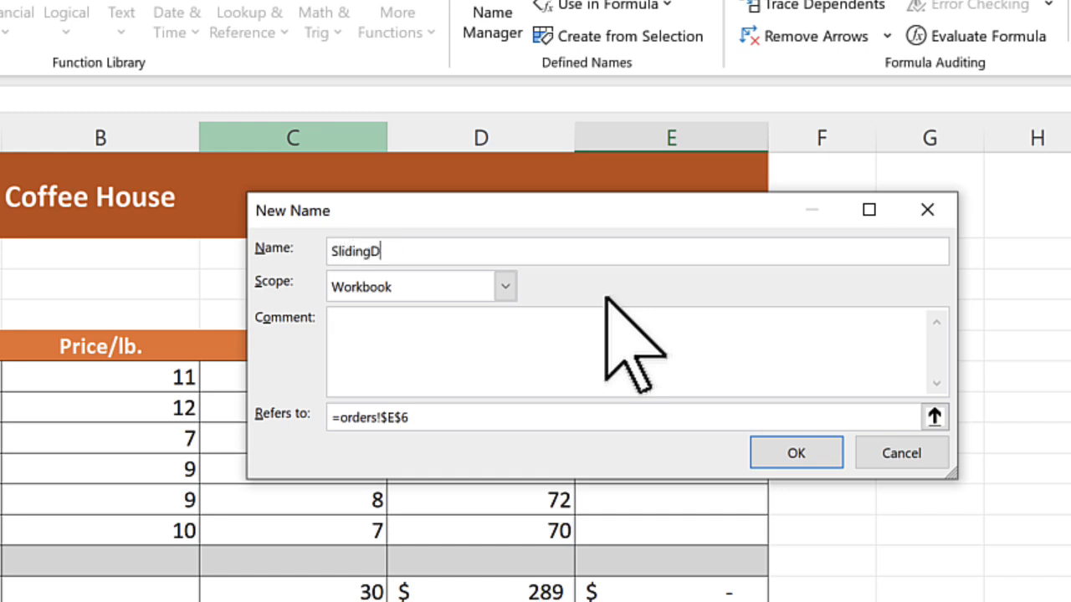
{"action": "type", "text": "isc"}
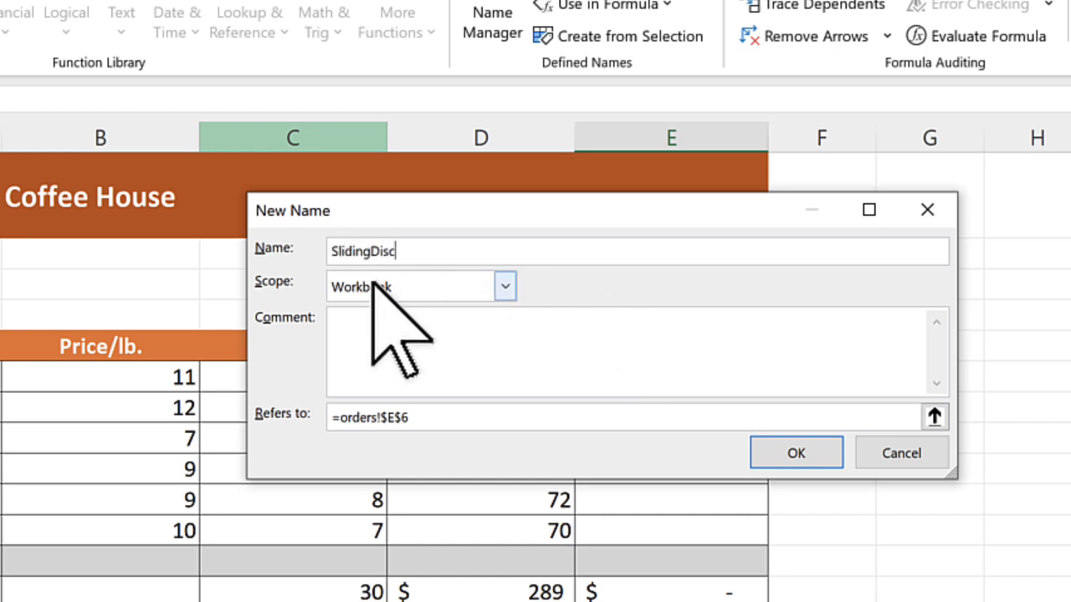
{"action": "left_click", "coordinate": [423, 339]}
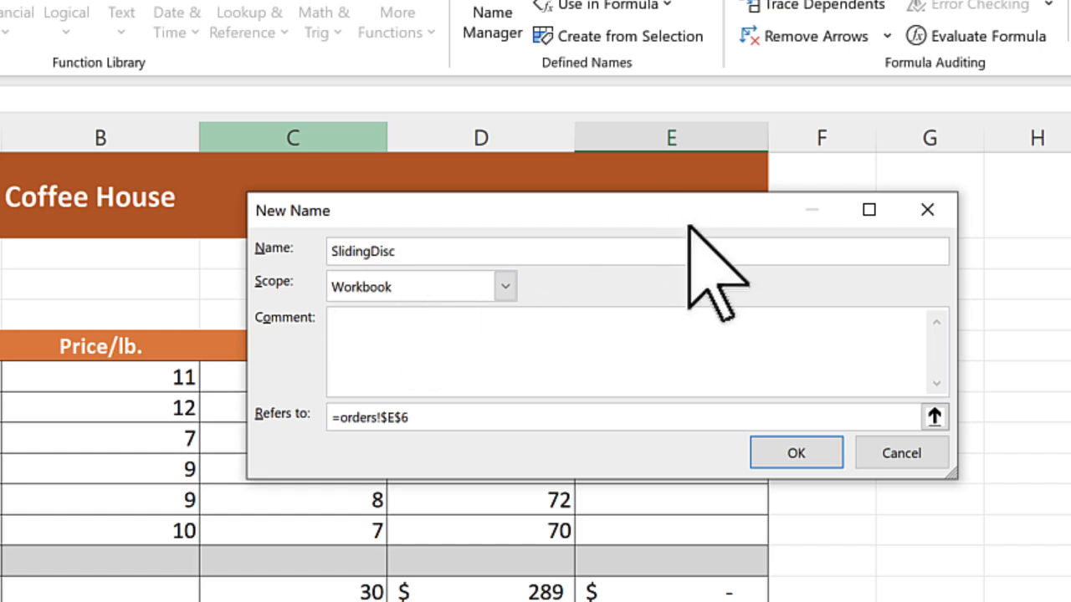
{"action": "type", "text": "pounds= pounds ordered, total = pounds * price"}
{"action": "key", "text": "Tab"}
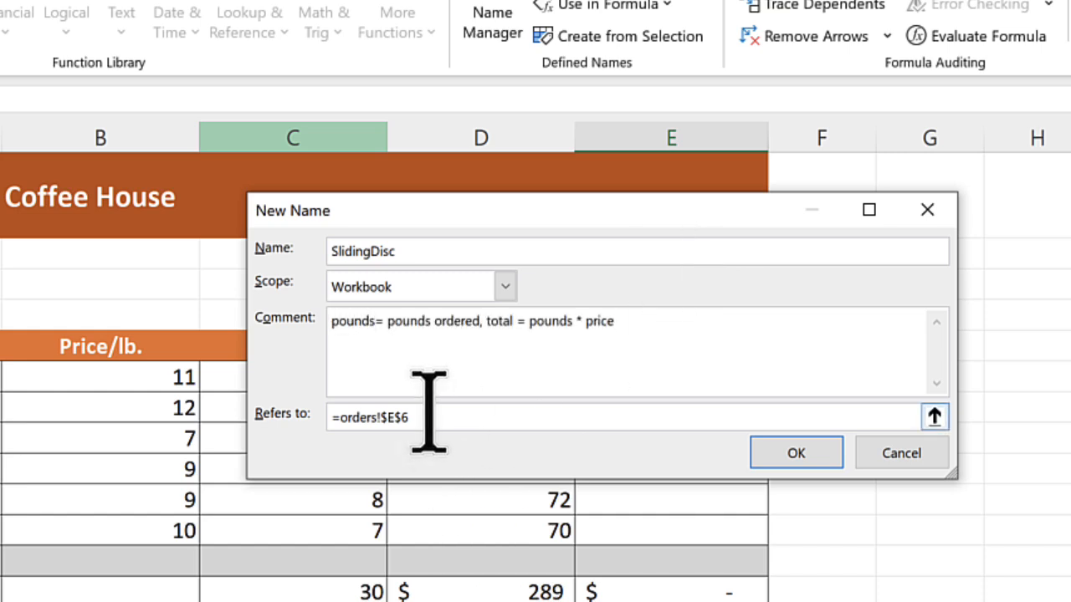
- Replace the name's reference with the copied SWITCH formula and insert lambda(pounds, total, between its equals sign and SWITCH
{"action": "key", "text": "BackSpace"}
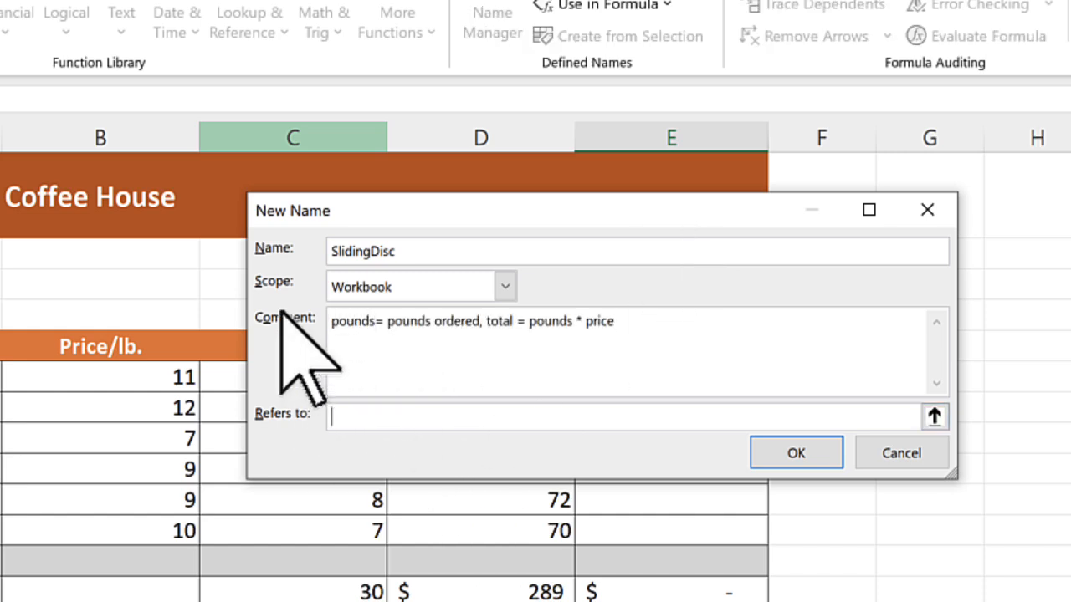
{"action": "key", "text": "ctrl+v"}
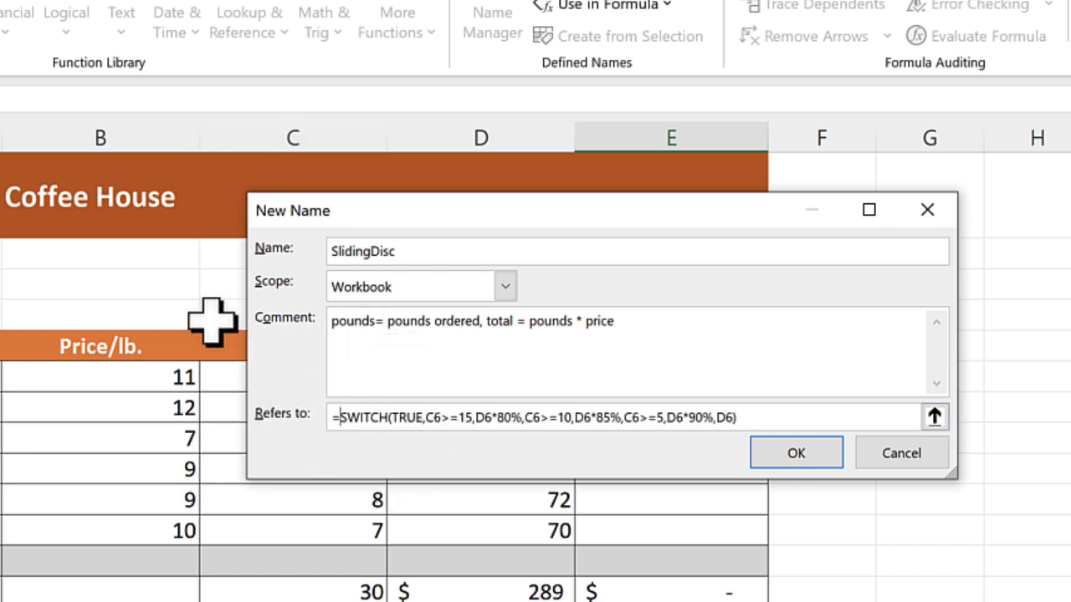
{"action": "type", "text": "la"}
{"action": "type", "text": "mbda"}
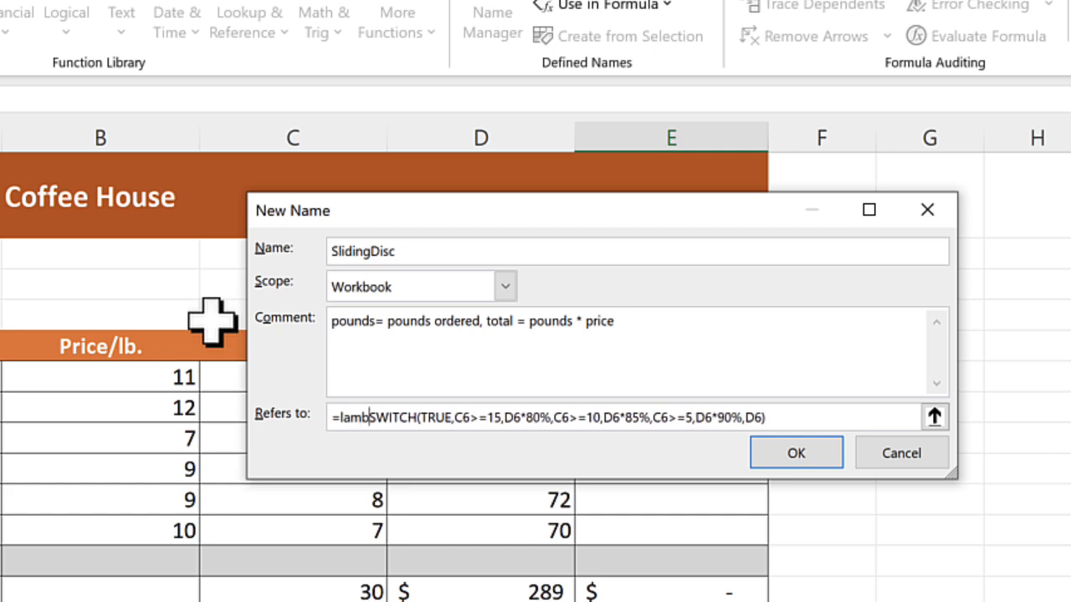
{"action": "type", "text": "("}
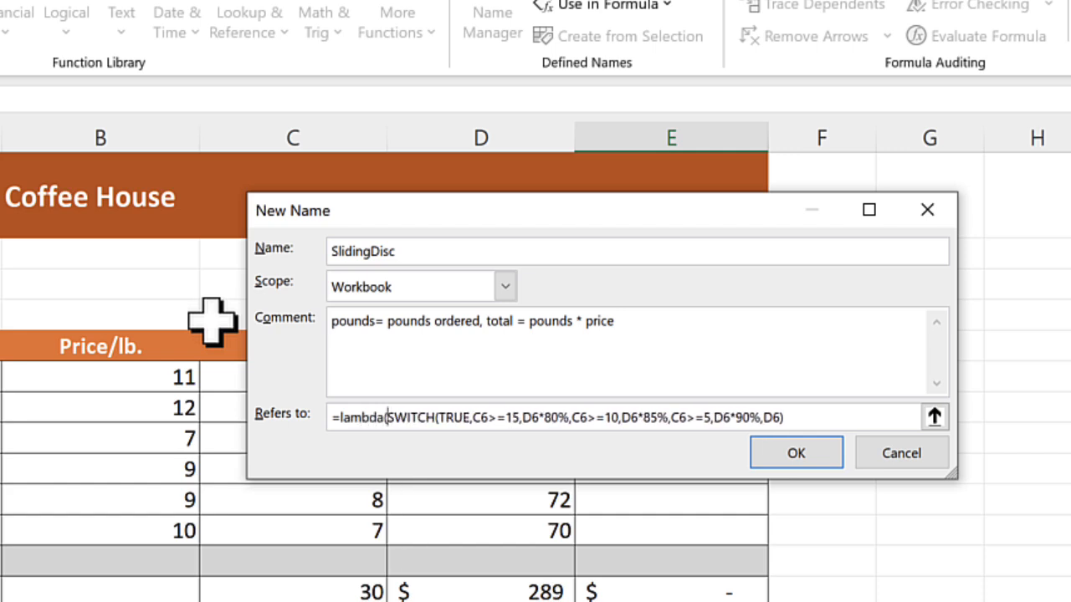
{"action": "type", "text": "pound"}
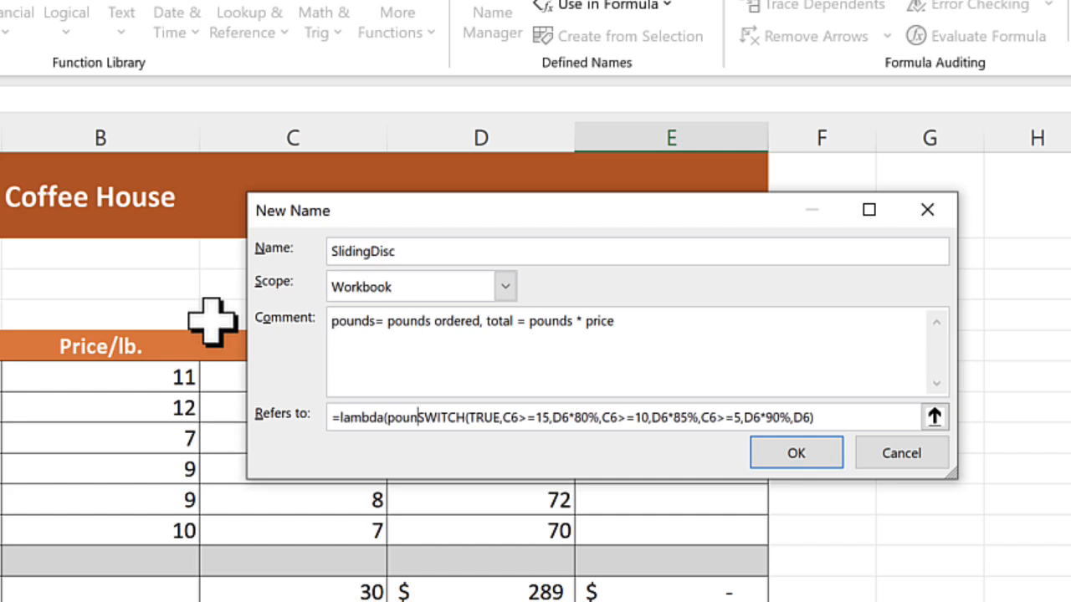
{"action": "type", "text": "s, tota"}
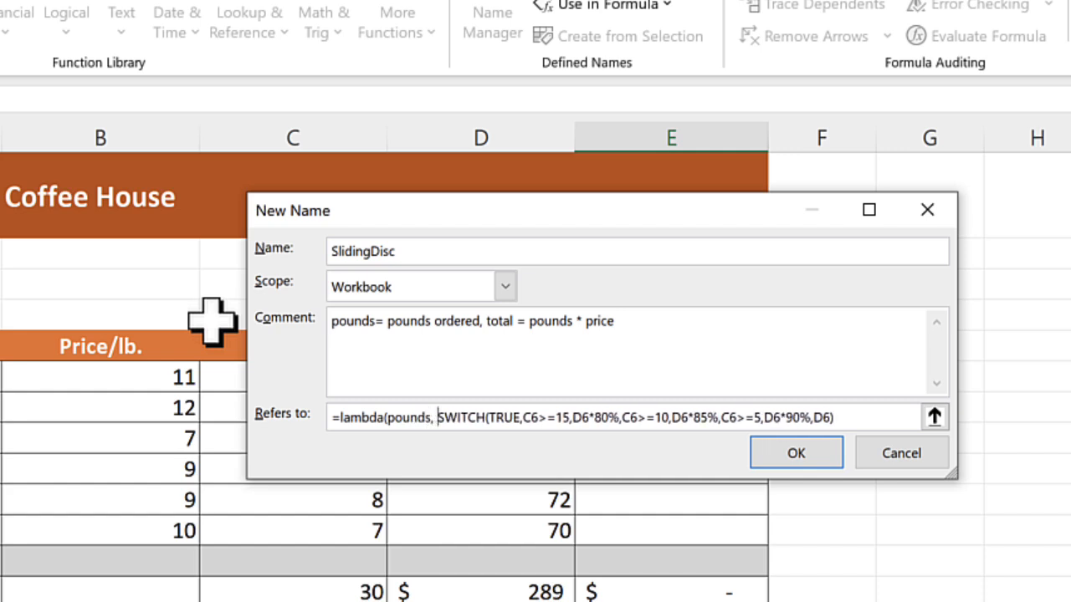
{"action": "type", "text": "l,"}
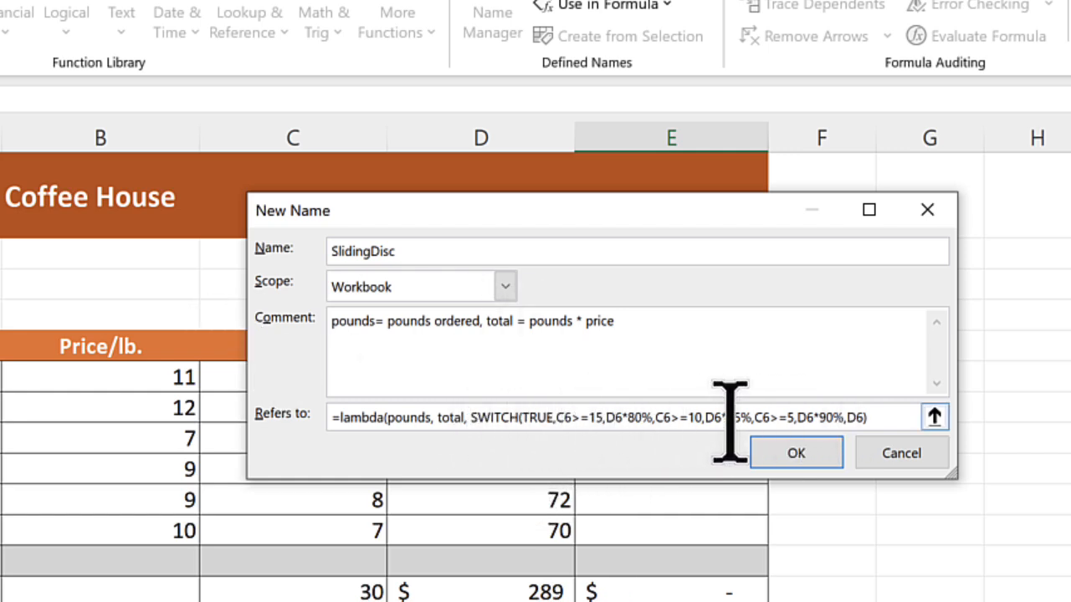
- Replace every C6 with pounds and every D6 with total in SlidingDisc's formula, add the closing parenthesis, and save the name
{"action": "left_click", "coordinate": [880, 412]}
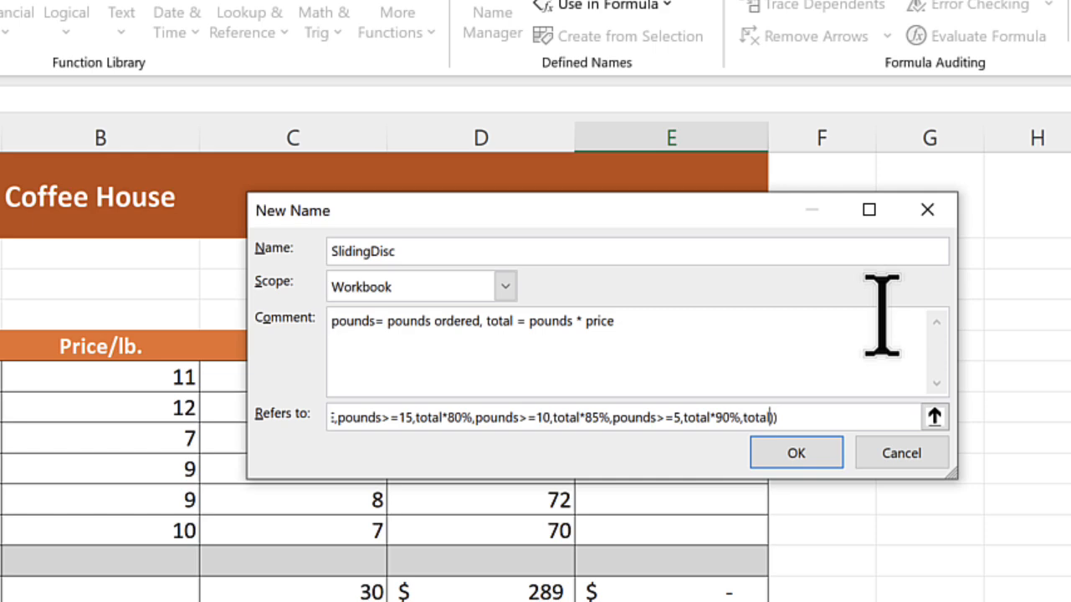
{"action": "left_click", "coordinate": [813, 450]}
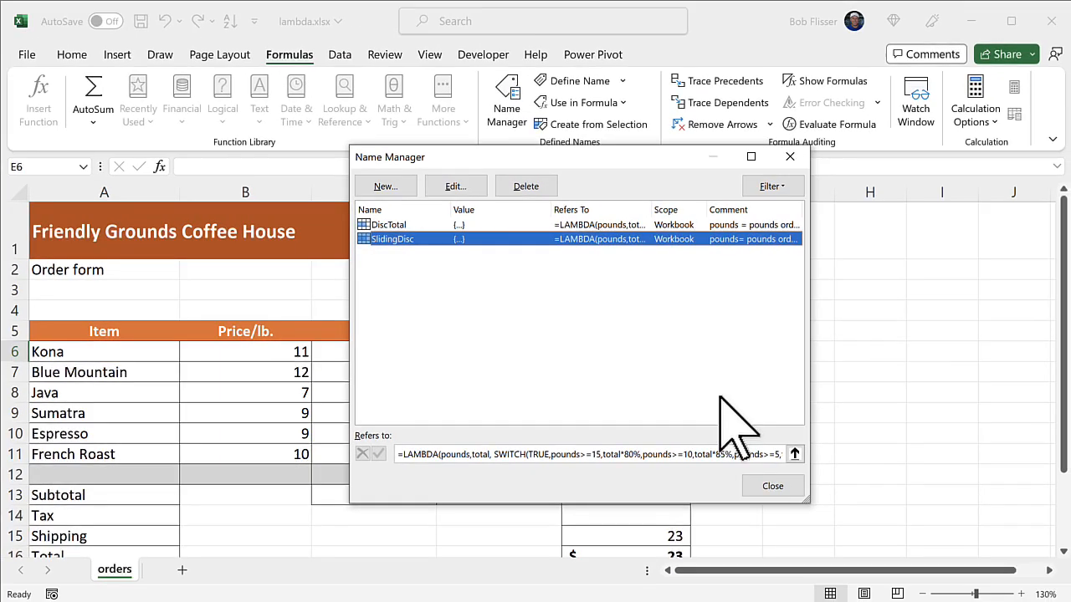
{"action": "left_click", "coordinate": [766, 484]}
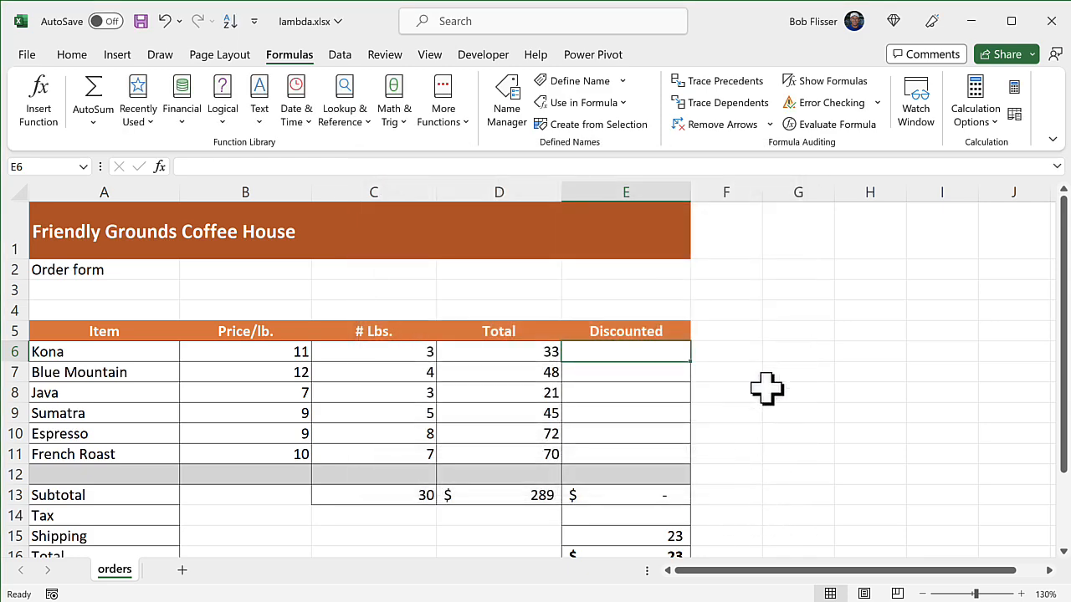
- Enter =SlidingDisc(C6,D6) in the Kona row's Discounted cell E6, keeping the cell selected
{"action": "type", "text": "="}
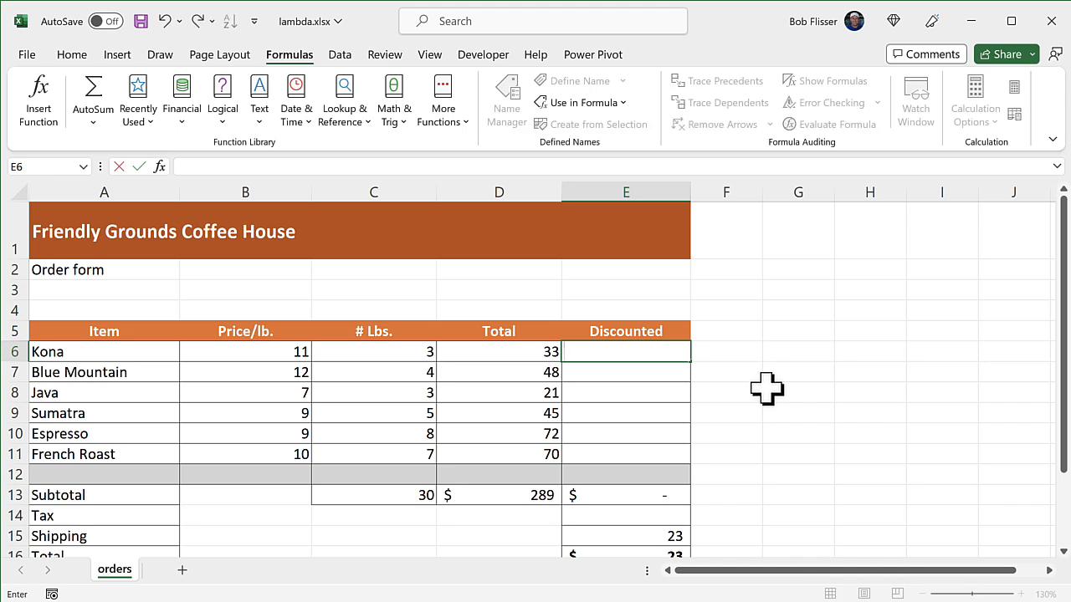
{"action": "type", "text": "slidin"}
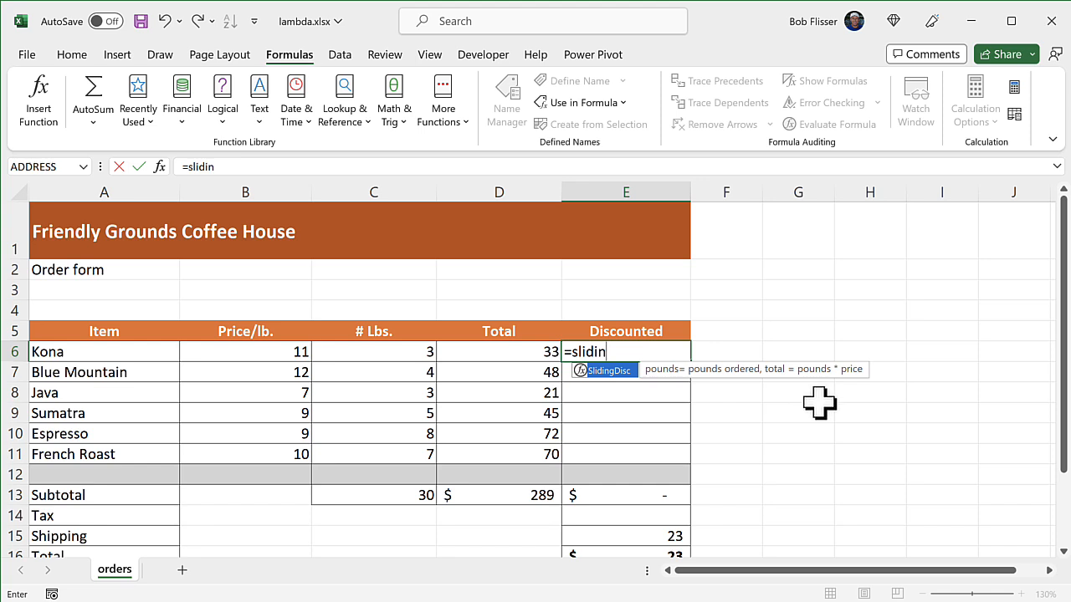
{"action": "key", "text": "Tab"}
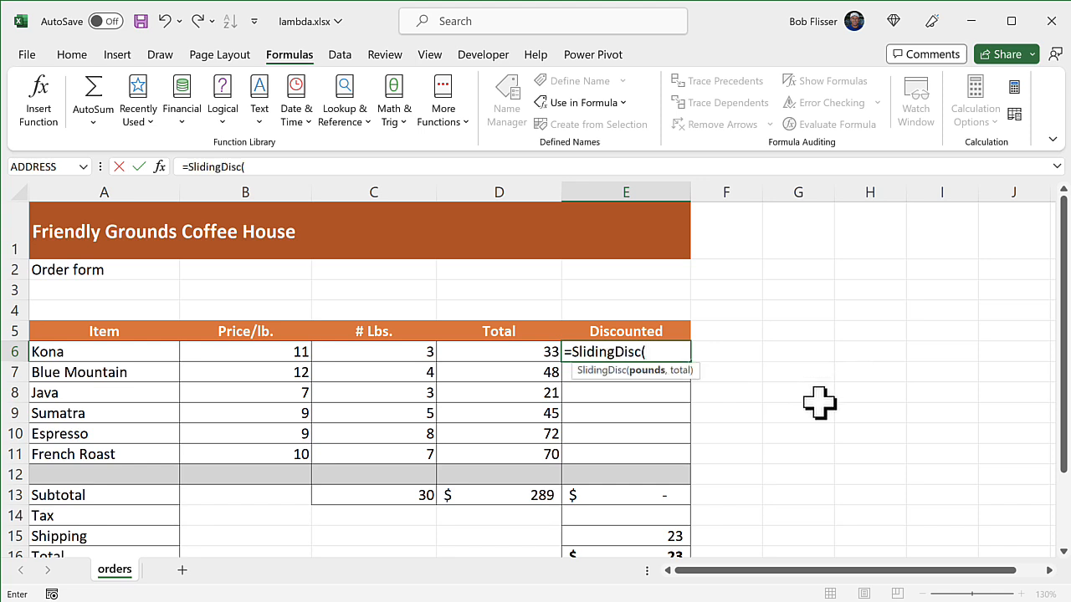
{"action": "left_click", "coordinate": [356, 351]}
{"action": "type", "text": ","}
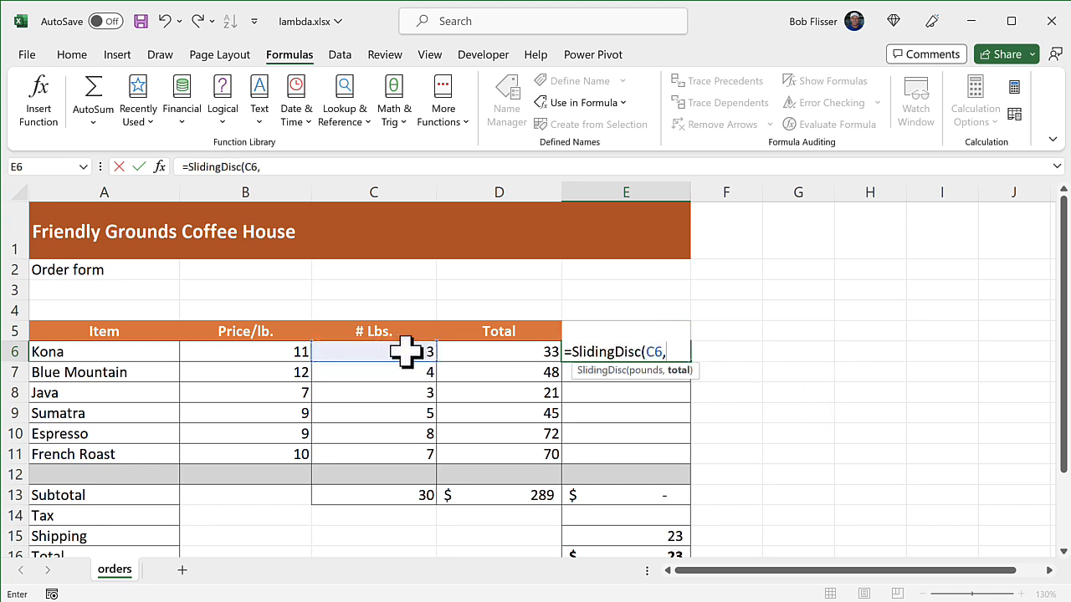
{"action": "left_click", "coordinate": [468, 353]}
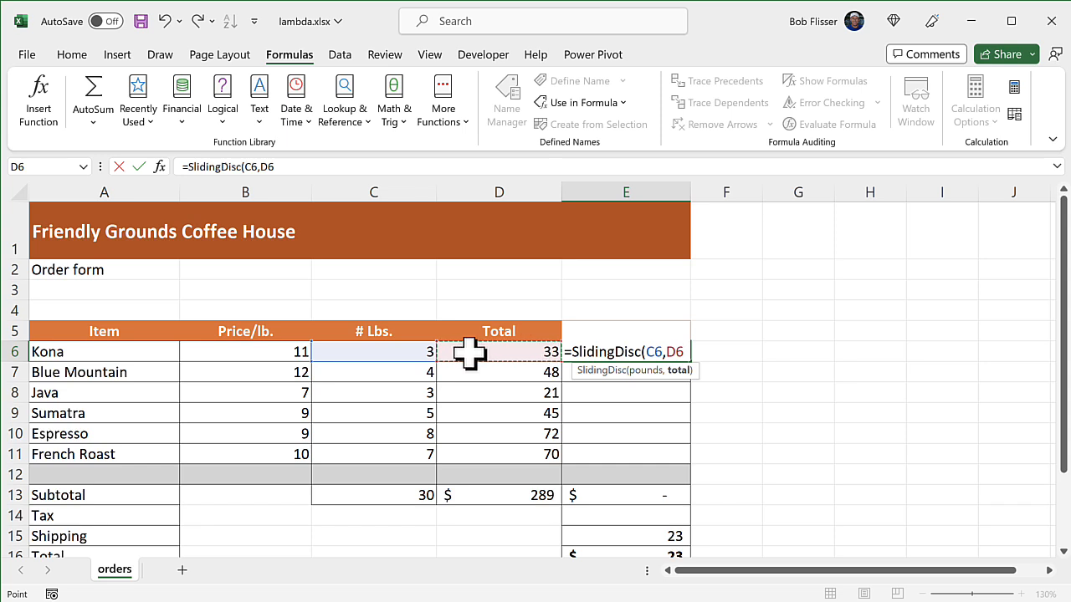
{"action": "type", "text": ")"}
{"action": "key", "text": "ctrl+Return"}
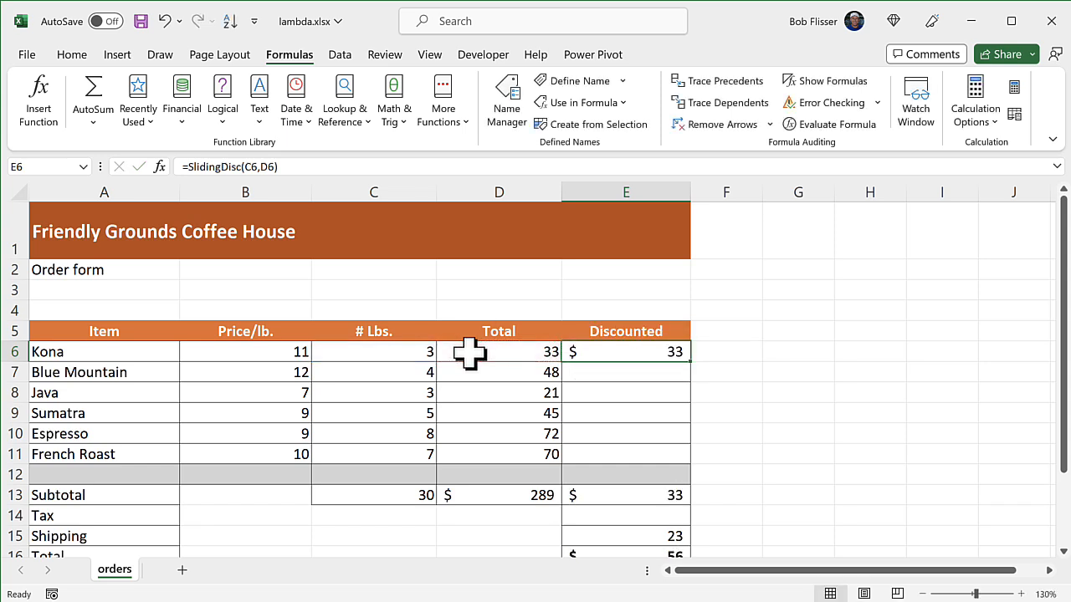
- Fill the SlidingDisc formula down through E11 and inspect the formula in E6 without changing it
{"action": "double_click", "coordinate": [690, 361]}
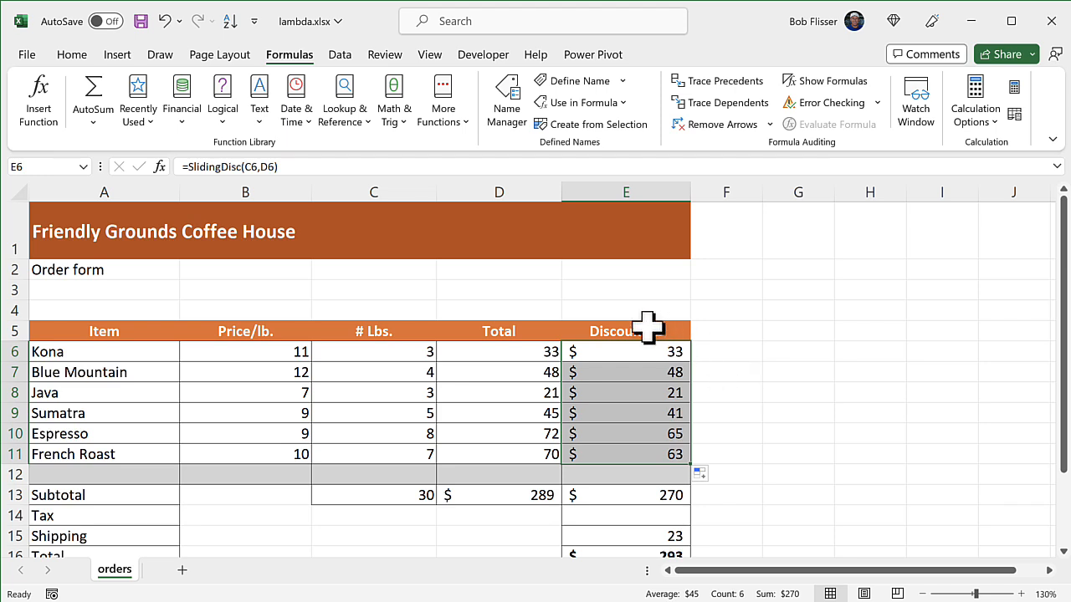
{"action": "left_click", "coordinate": [634, 354]}
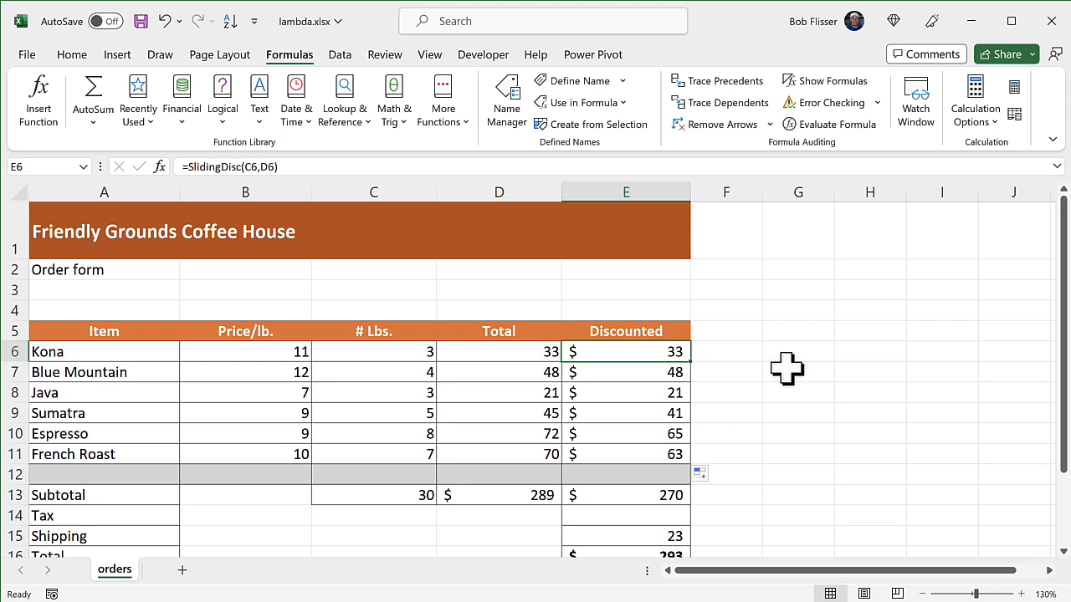
{"action": "double_click", "coordinate": [624, 351]}
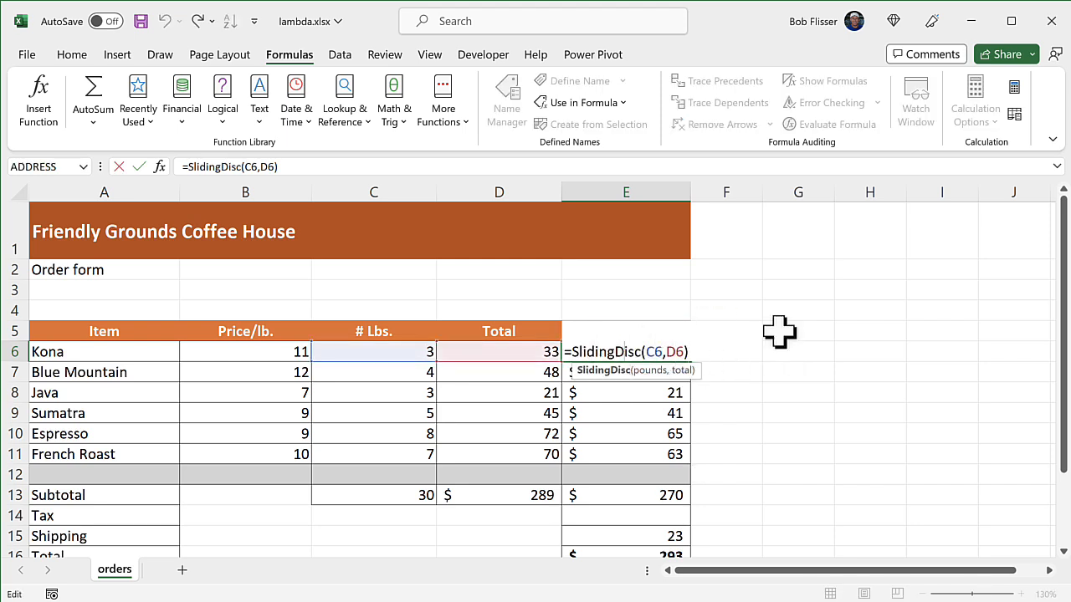
{"action": "key", "text": "Escape"}
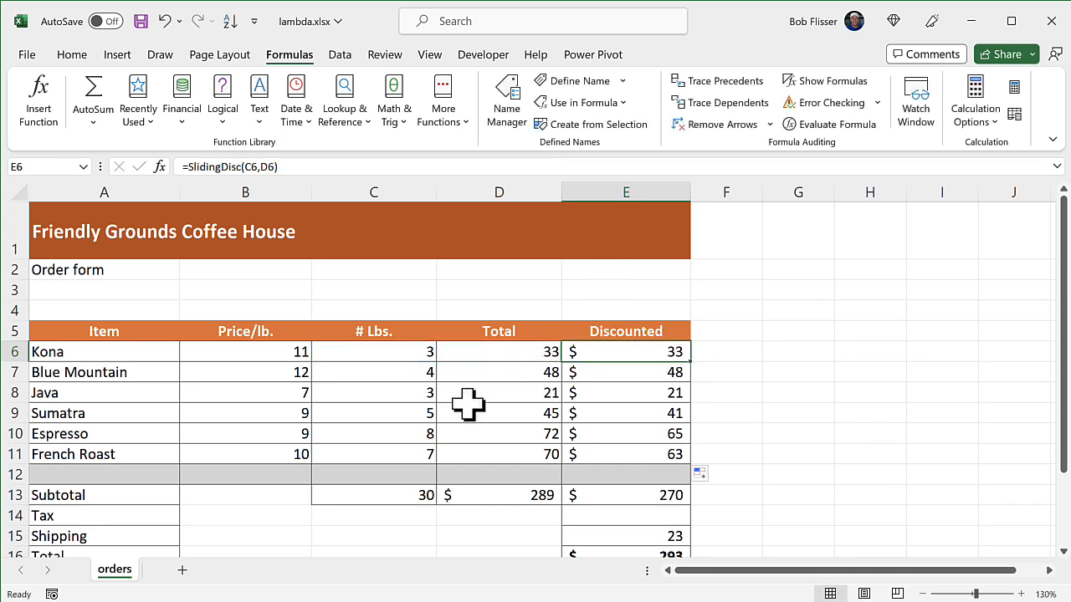
- Set the pounds for Kona to 10 and Blue Mountain to 16, then select C6:E7 to check their discounts
{"action": "left_click", "coordinate": [393, 354]}
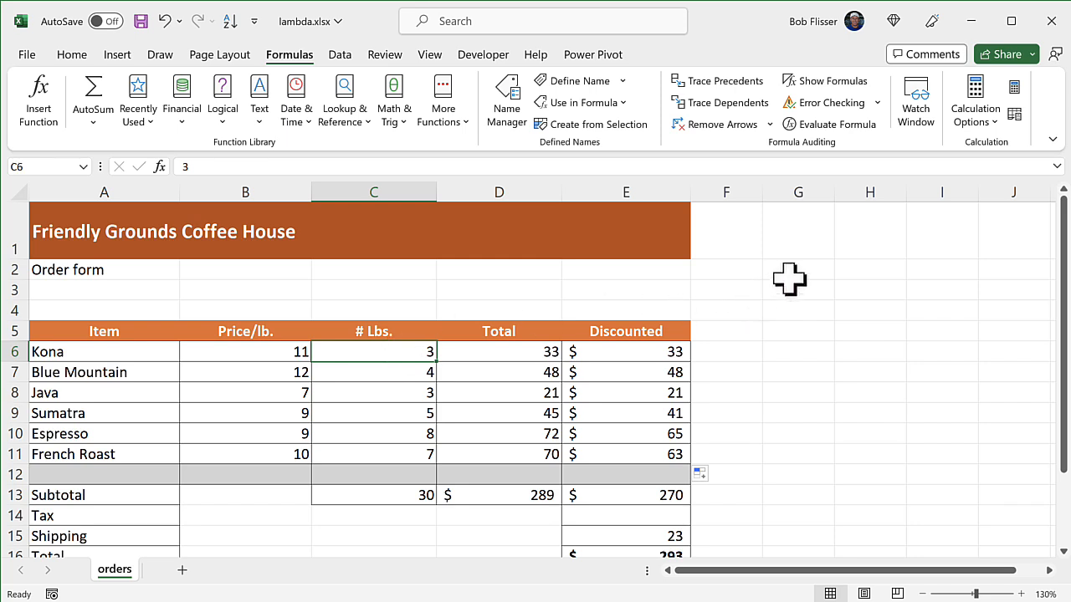
{"action": "type", "text": "10"}
{"action": "key", "text": "Return"}
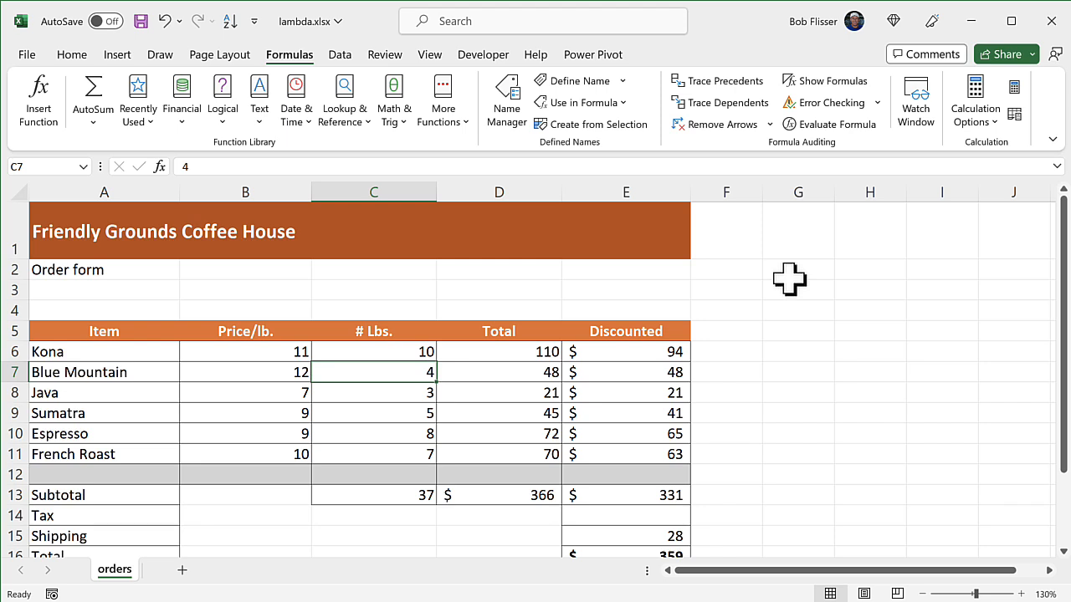
{"action": "type", "text": "16"}
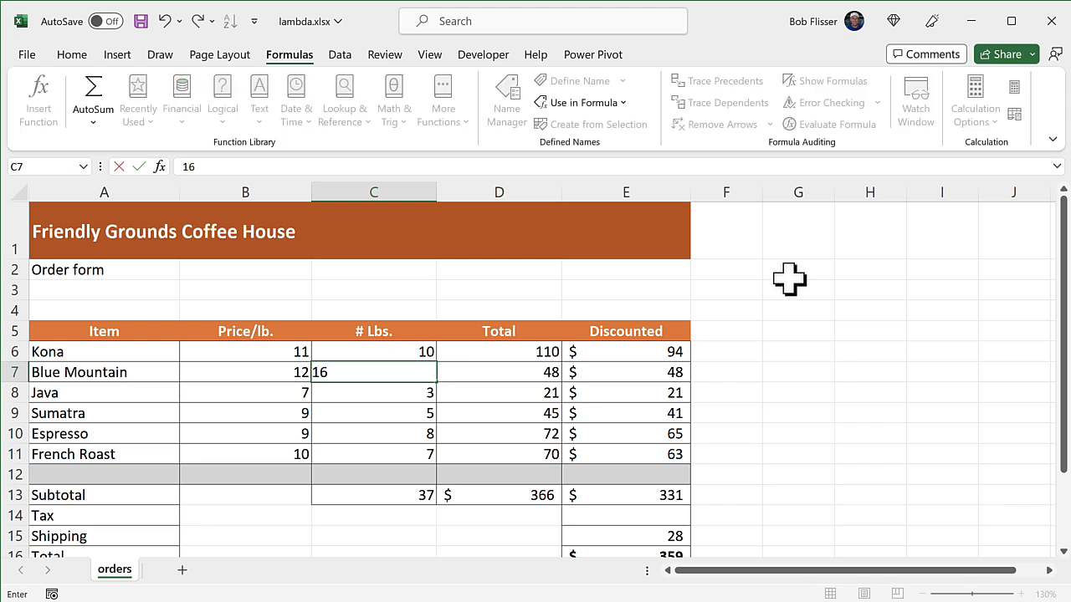
{"action": "key", "text": "Return"}
{"action": "left_click_drag", "start_coordinate": [403, 349], "coordinate": [661, 367]}
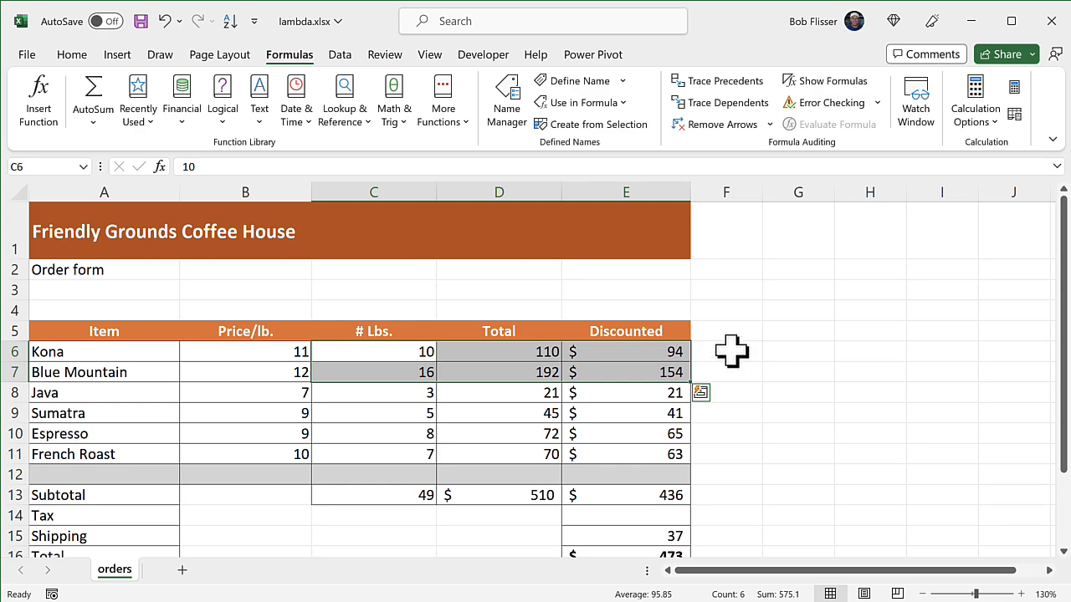